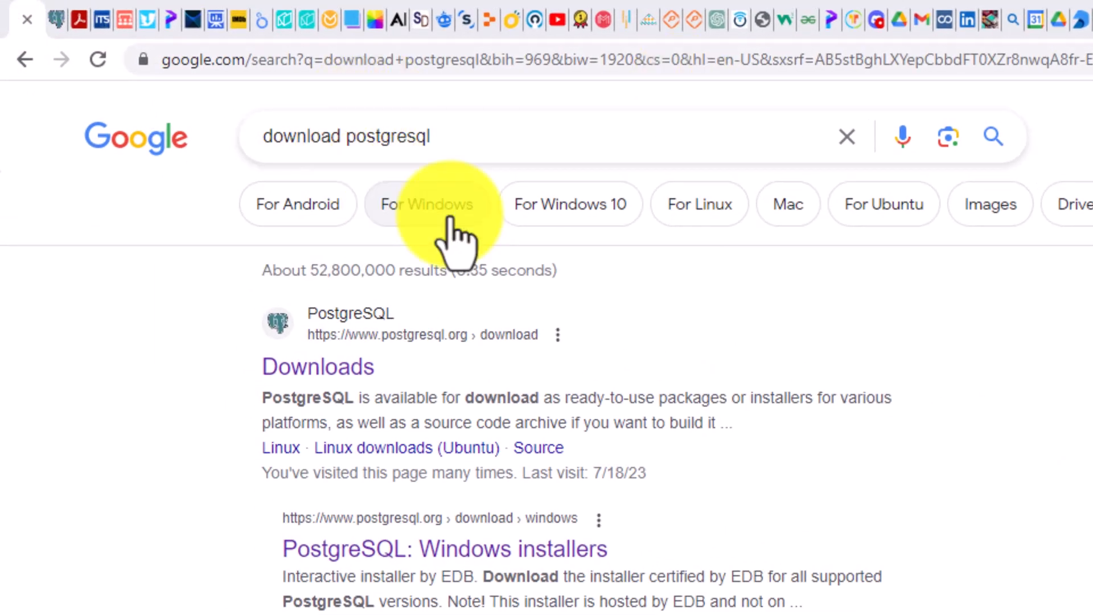
# - Open the PostgreSQL Windows installers page and check Task Manager for running PostgreSQL Server processes
pyautogui.click(56, 20)
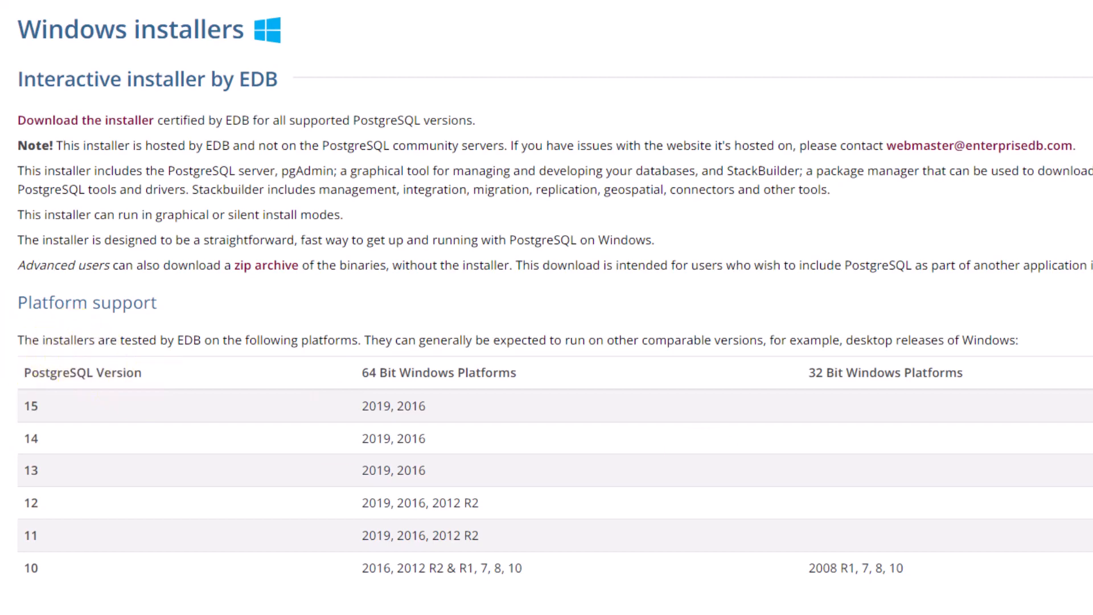
pyautogui.hotkey('ctrl', 'shift', 'Escape')
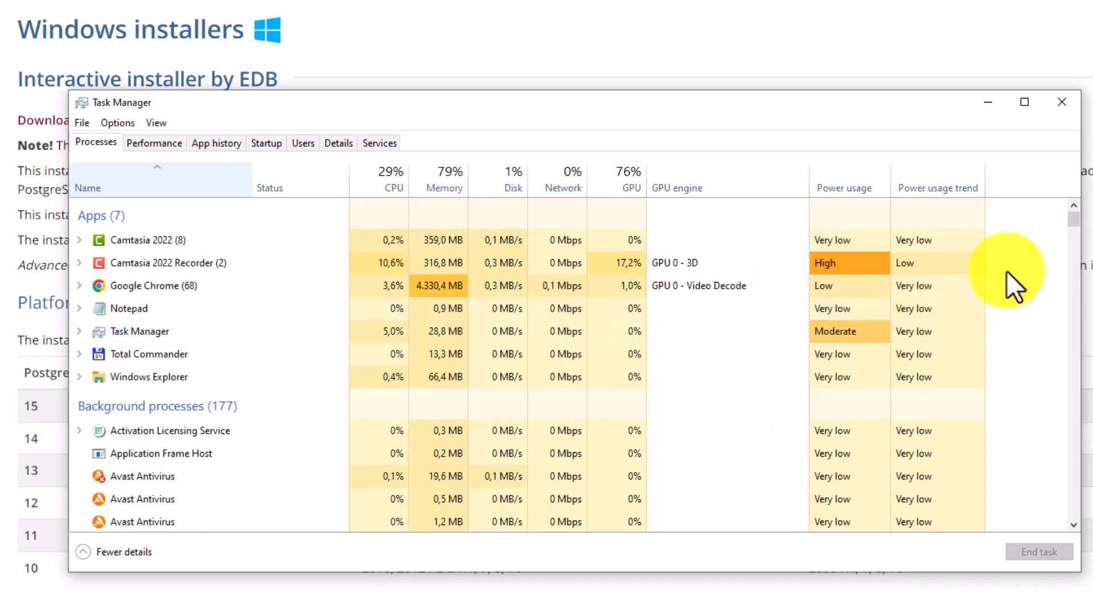
pyautogui.moveTo(1073, 221); pyautogui.dragTo(1080, 370)
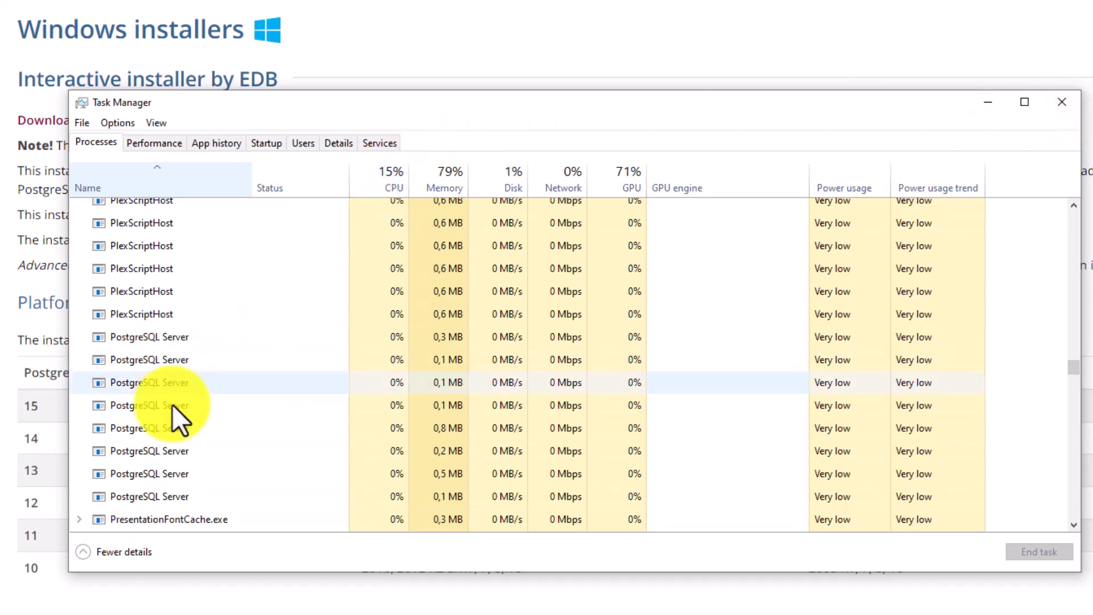
pyautogui.click(1076, 104)
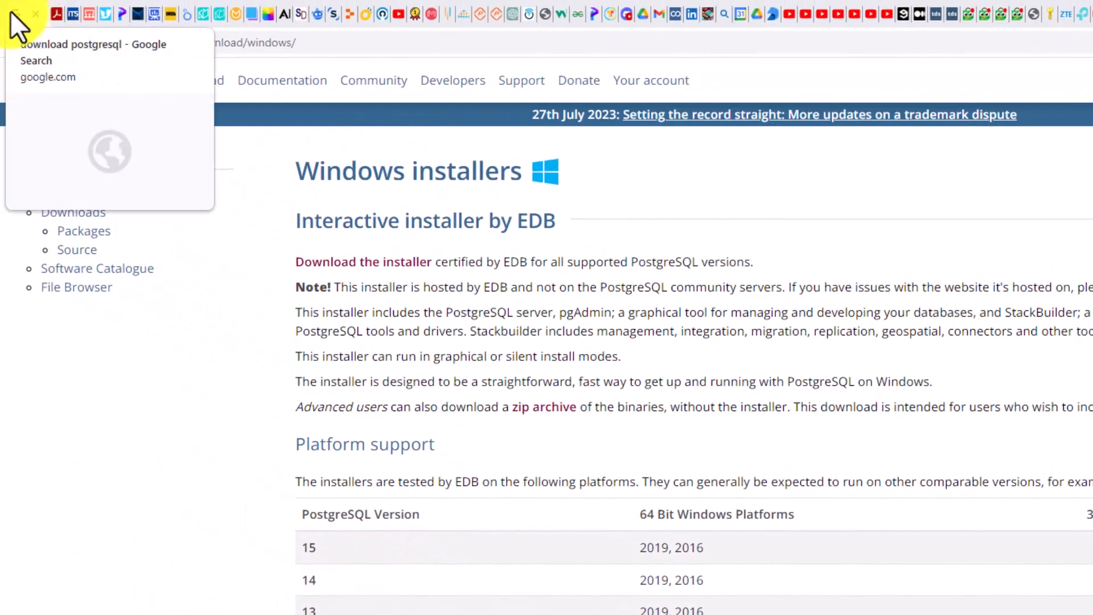
# - Search Google for "download pgadmin" by reworking the existing PostgreSQL search
pyautogui.click(12, 18)
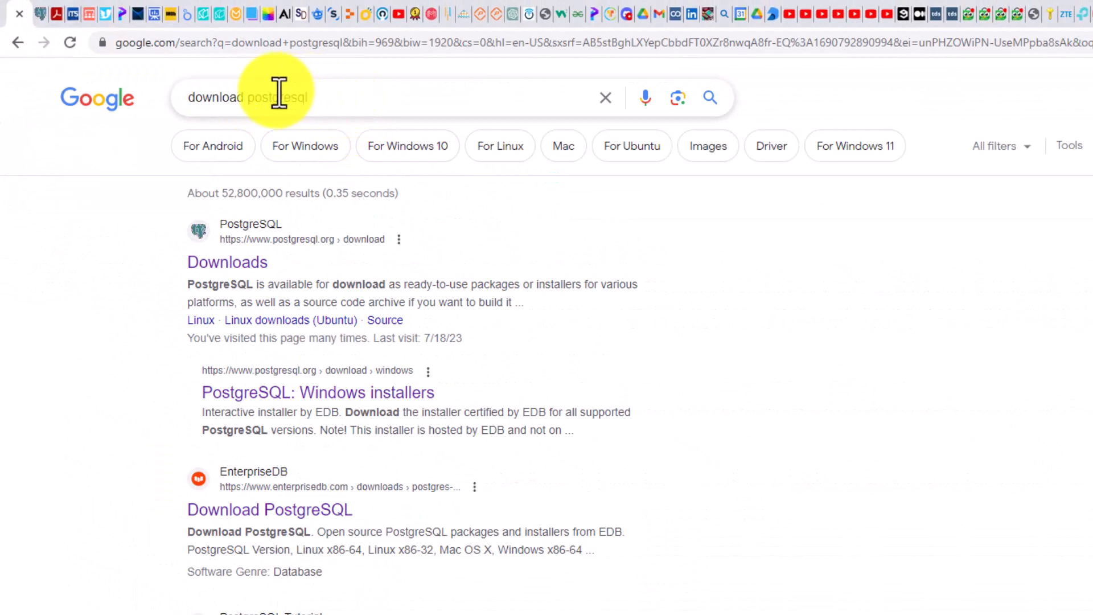
pyautogui.doubleClick(253, 102)
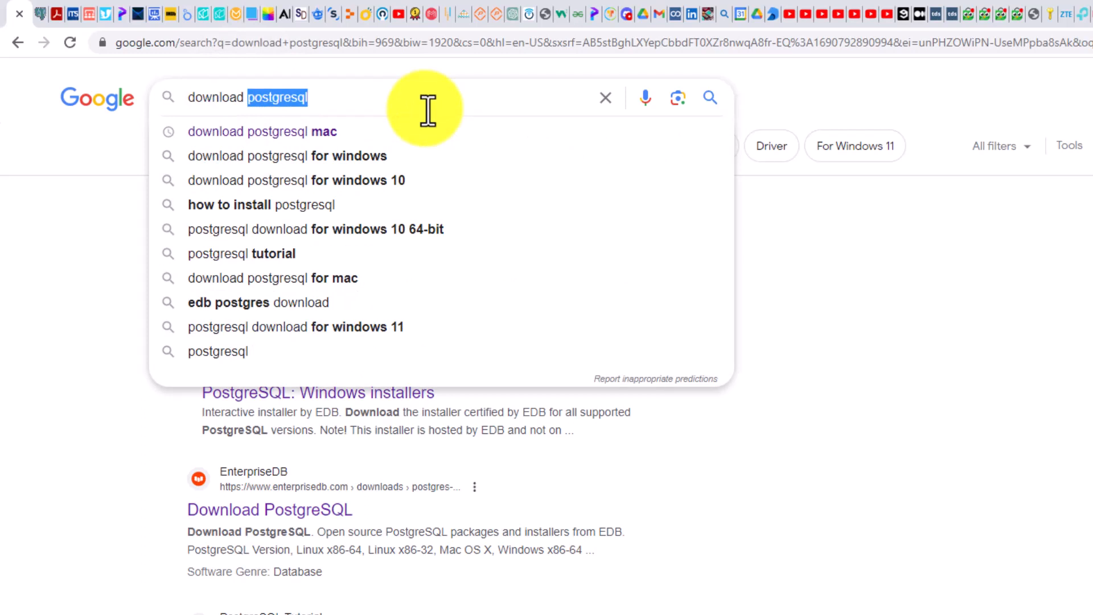
pyautogui.write('pgadmin')
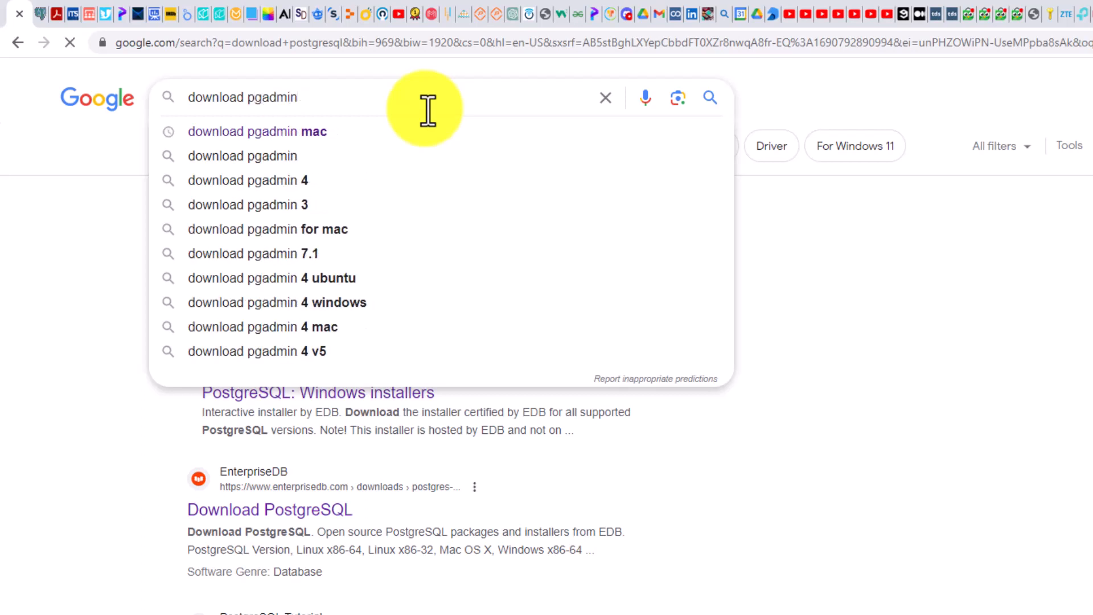
pyautogui.press('Return')
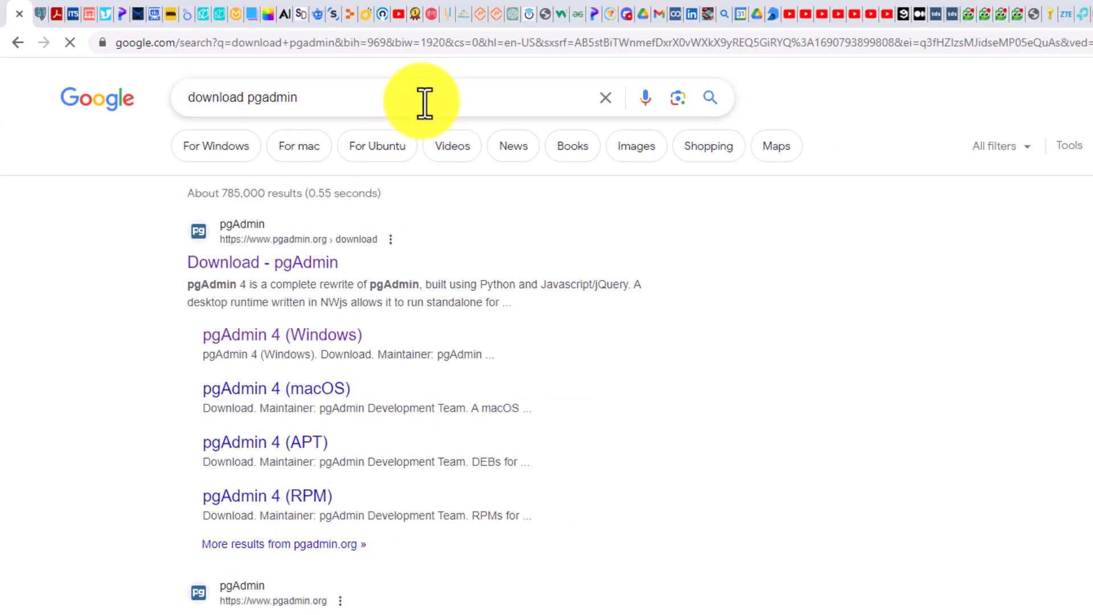
# - Open the pgAdmin Download page from the search results in a new tab and go to the pgAdmin 4 Windows packages
pyautogui.keyDown('ctrl'); pyautogui.click(251, 263); pyautogui.keyUp('ctrl')
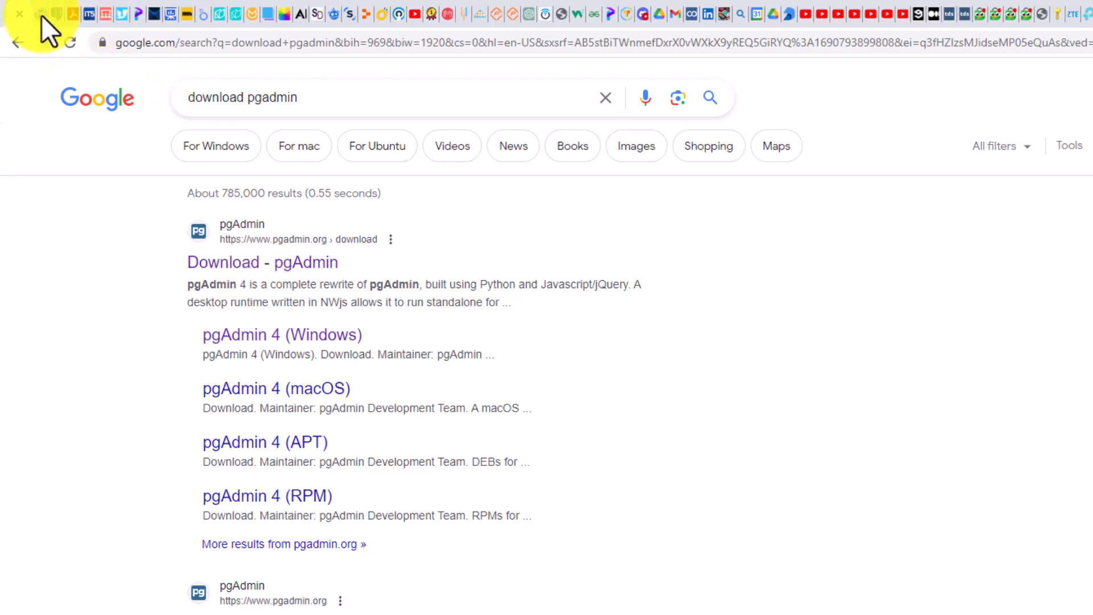
pyautogui.click(41, 17)
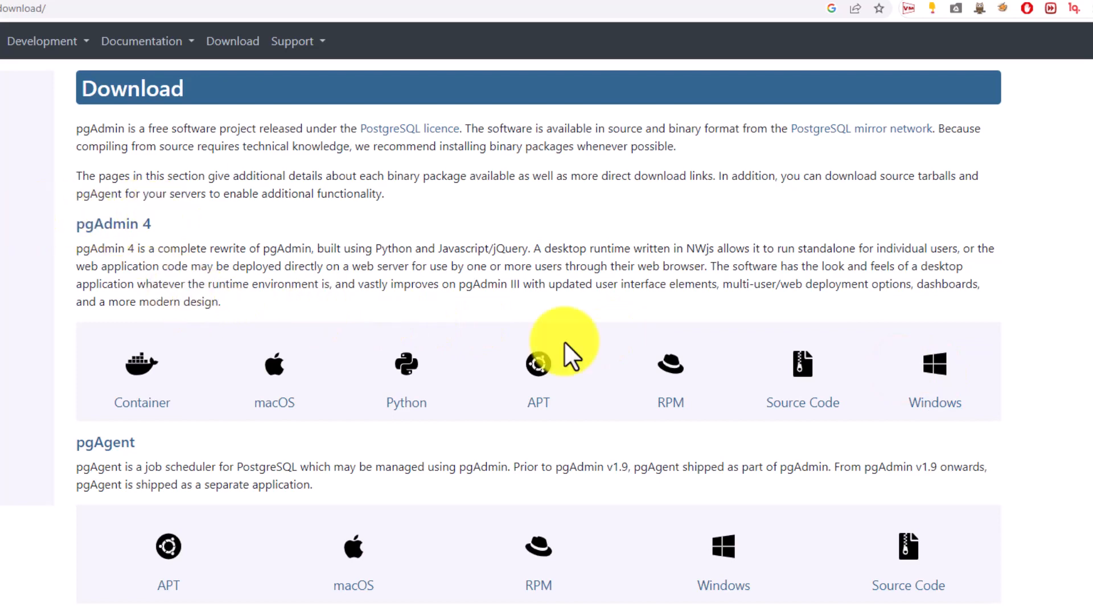
pyautogui.click(941, 393)
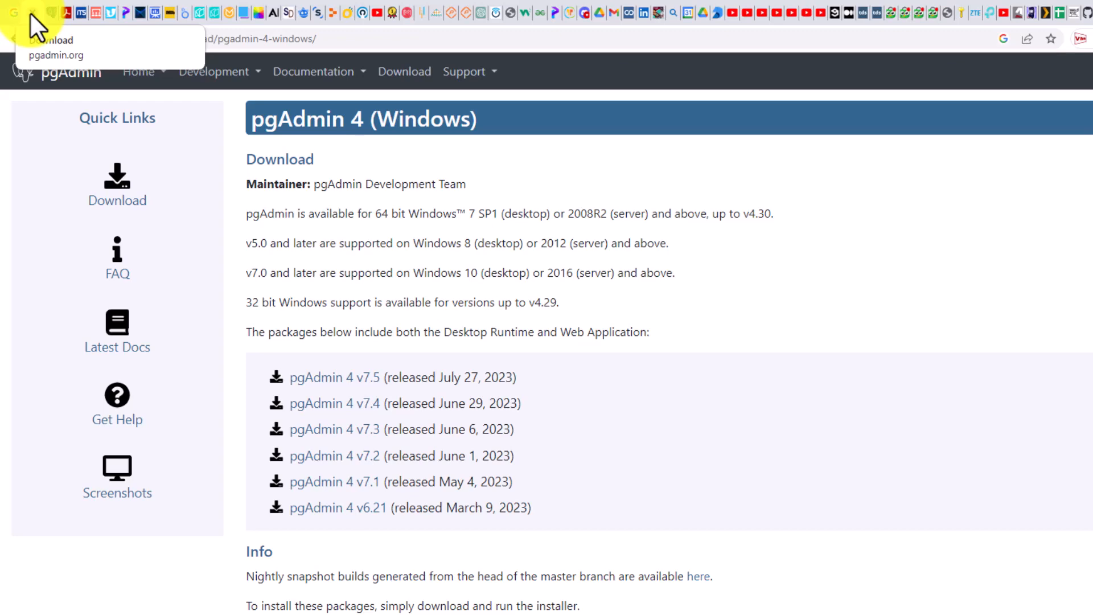
# - Revisit the PostgreSQL Windows installers page and return to the Google results for pgAdmin
pyautogui.click(31, 12)
pyautogui.click(33, 12)
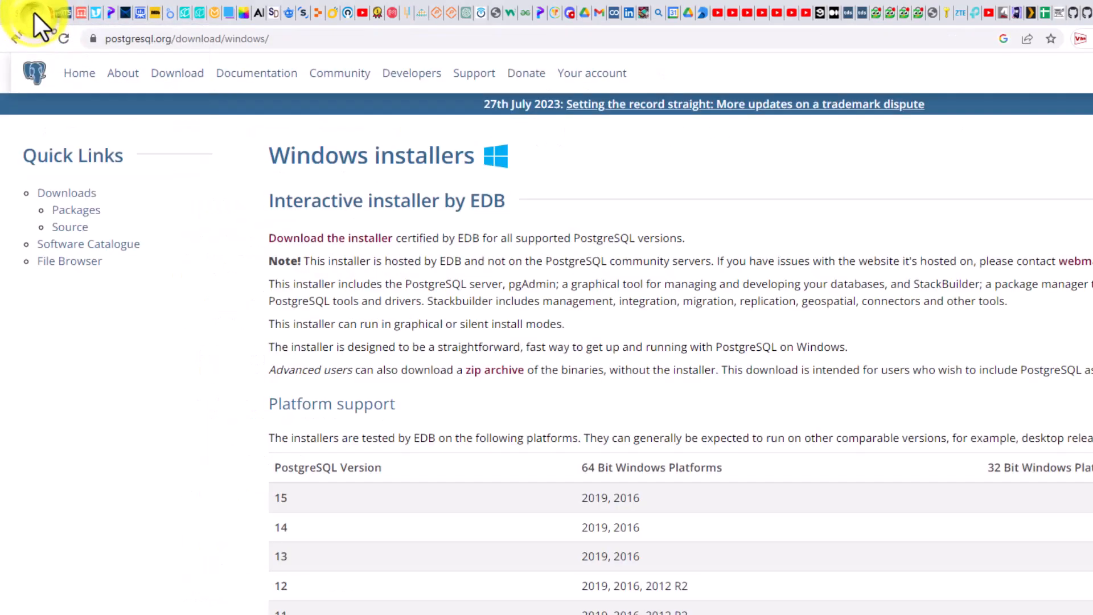
pyautogui.click(25, 11)
pyautogui.click(10, 10)
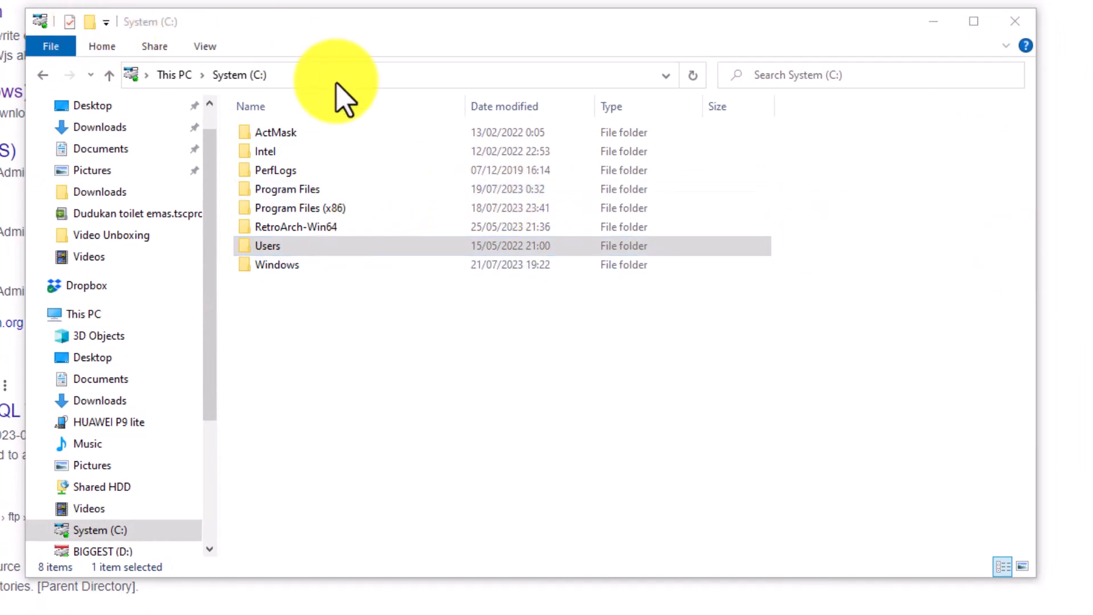
# - Show file name extensions and hidden items on drive C in File Explorer, and open the personal profile folder within Users
pyautogui.click(257, 22)
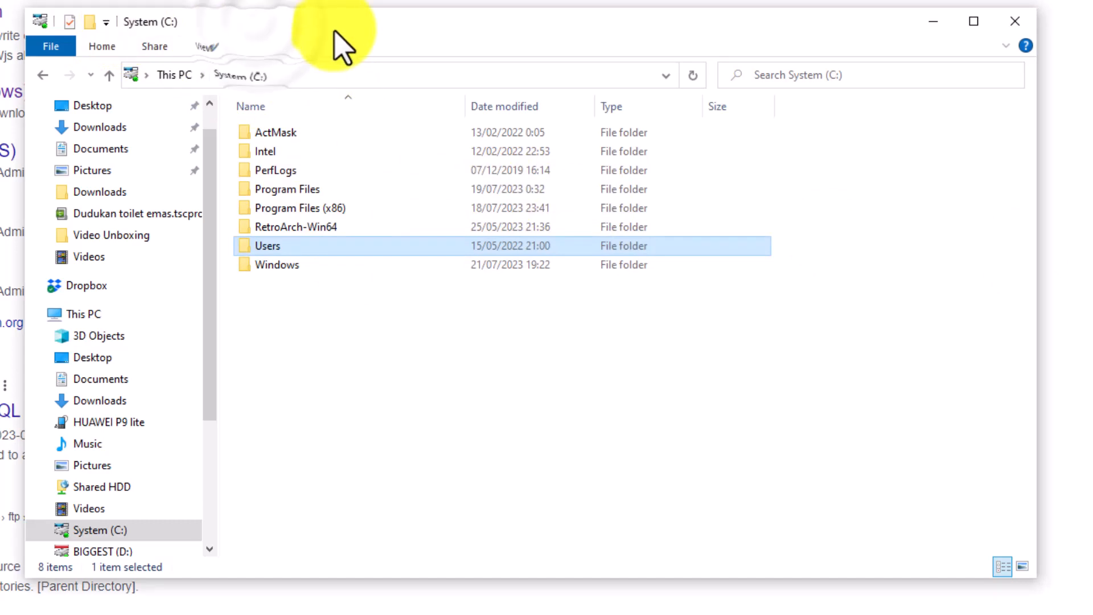
pyautogui.click(206, 46)
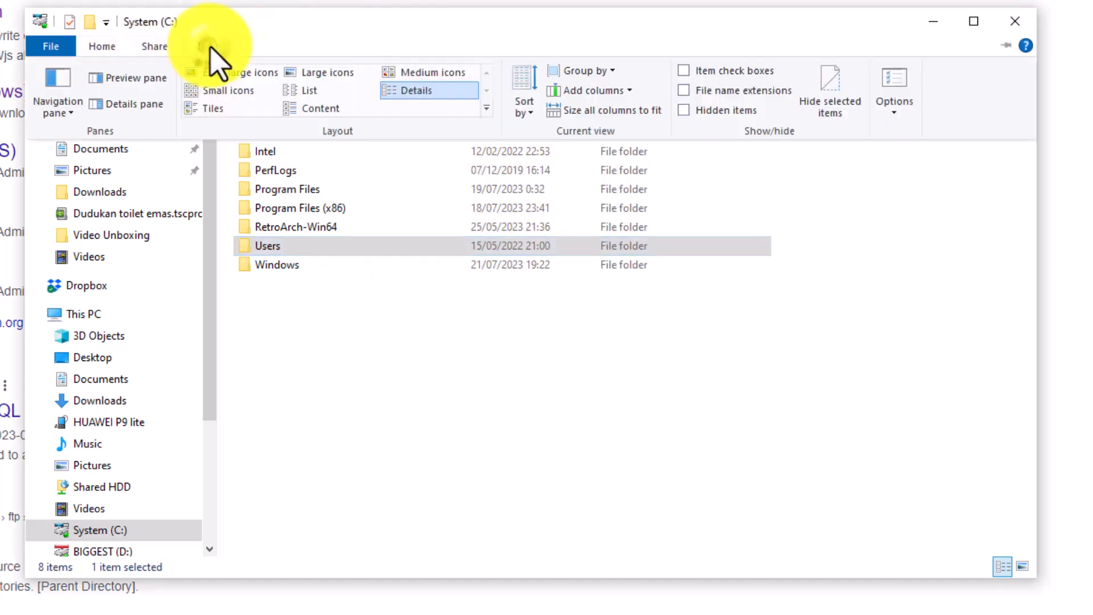
pyautogui.click(684, 90)
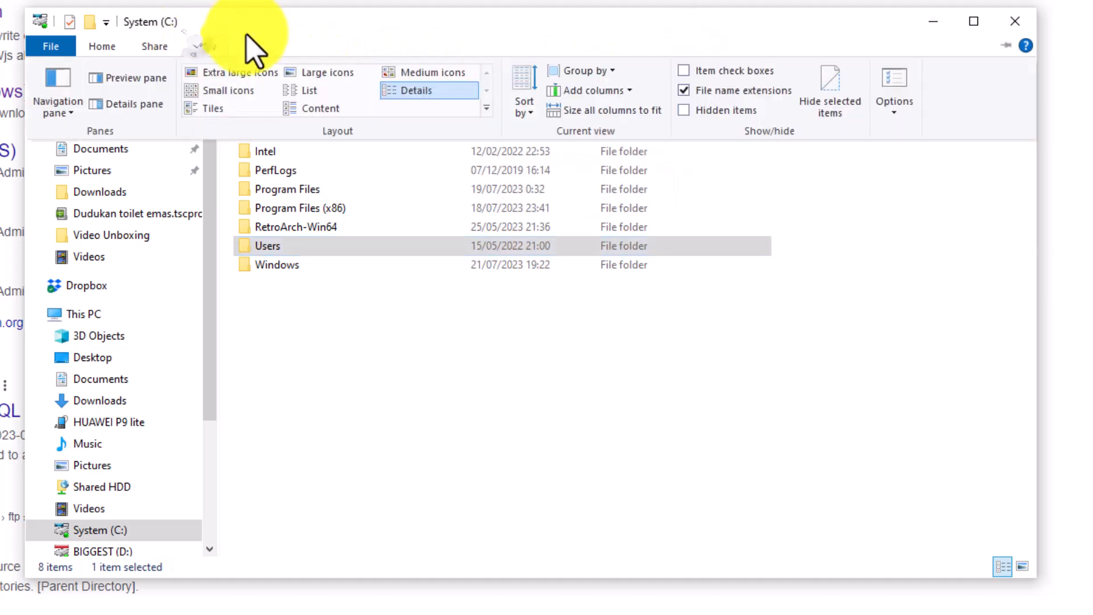
pyautogui.click(684, 110)
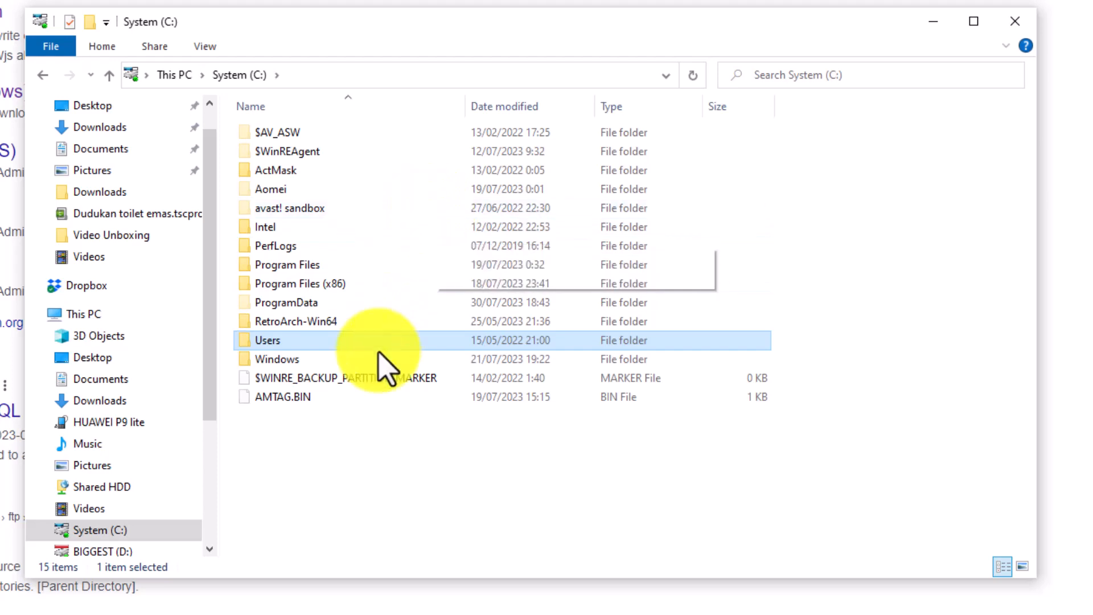
pyautogui.doubleClick(285, 341)
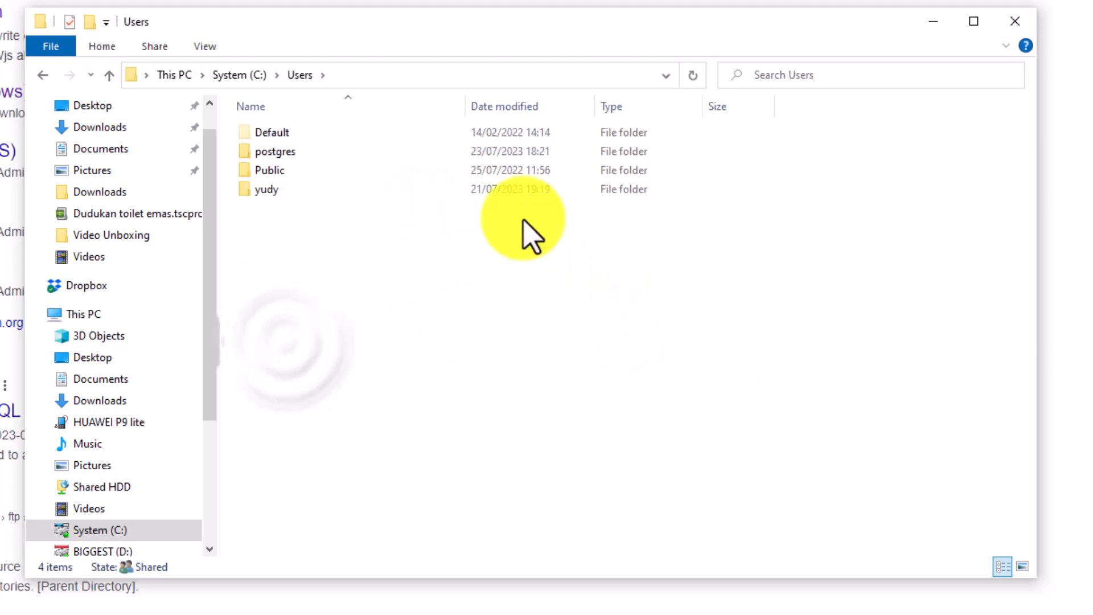
pyautogui.doubleClick(294, 190)
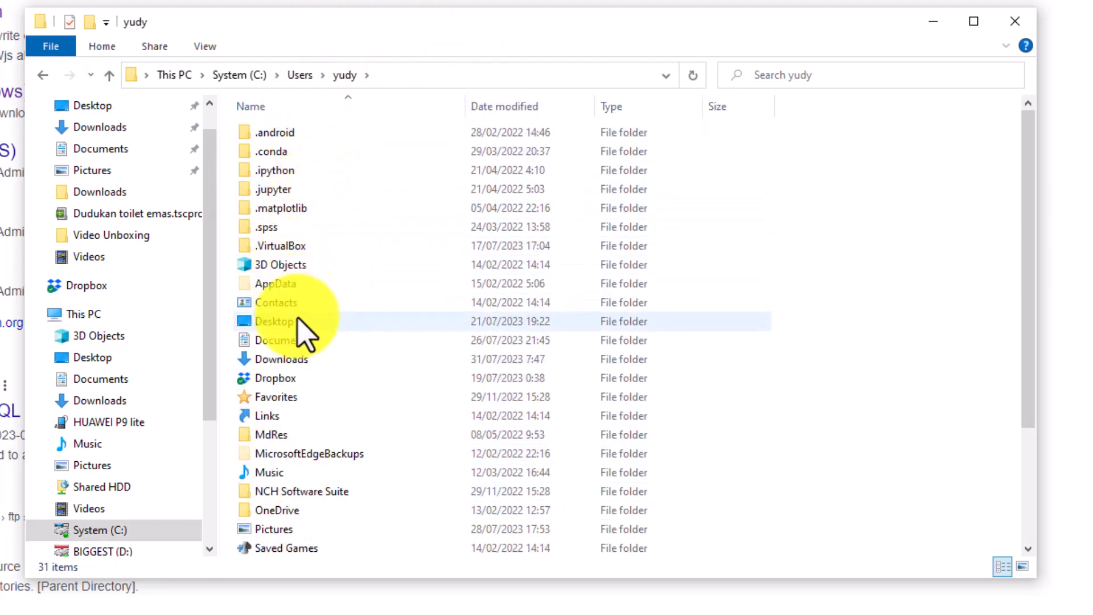
# - Turn hidden items off and back on in the profile folder to compare the listing
pyautogui.click(206, 48)
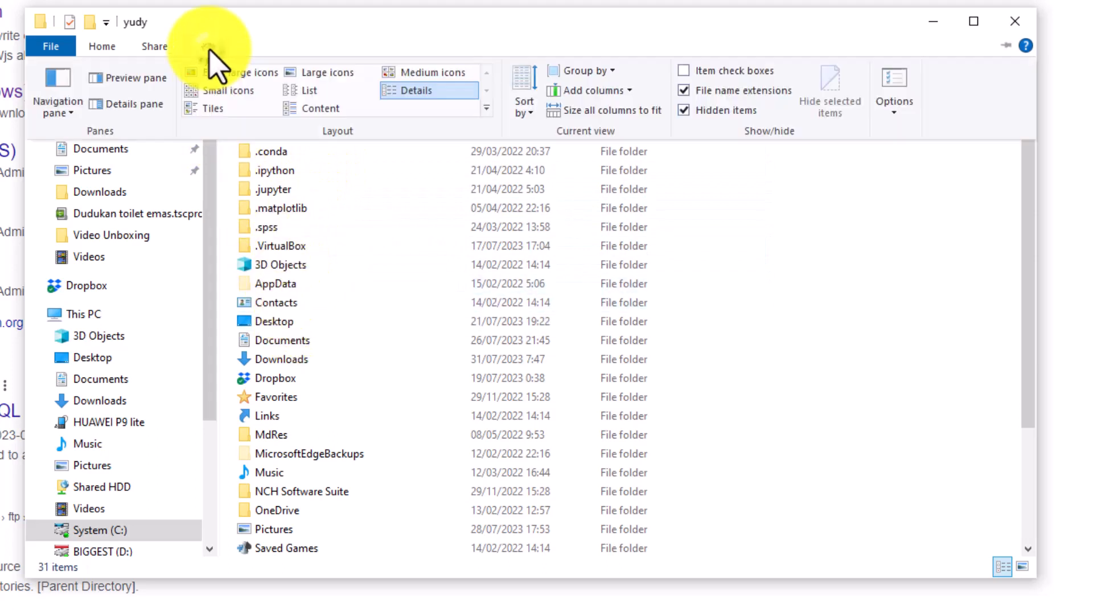
pyautogui.click(685, 109)
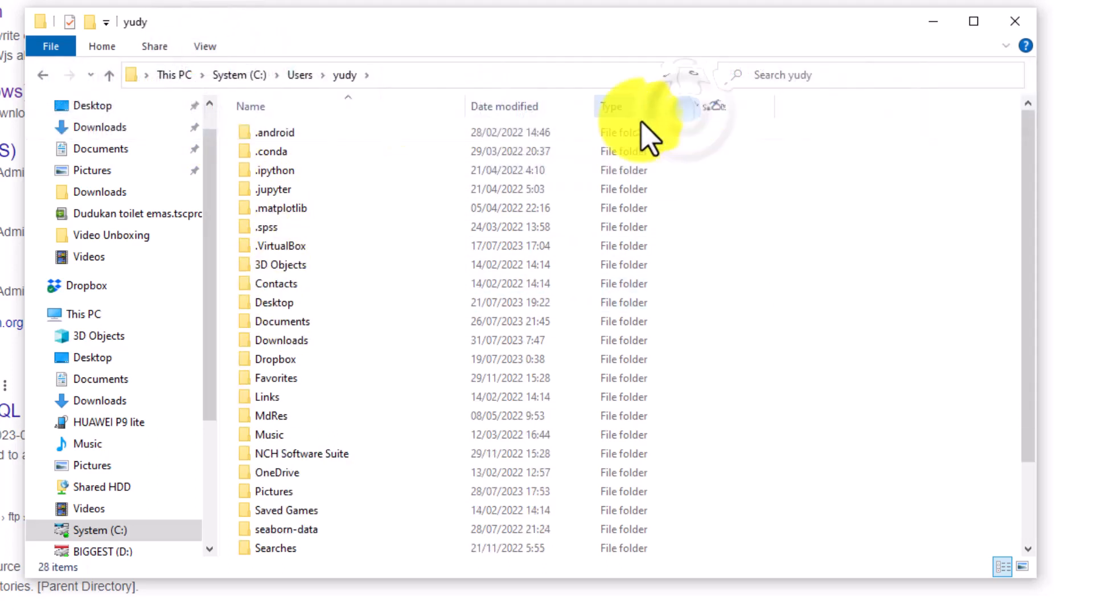
pyautogui.click(300, 320)
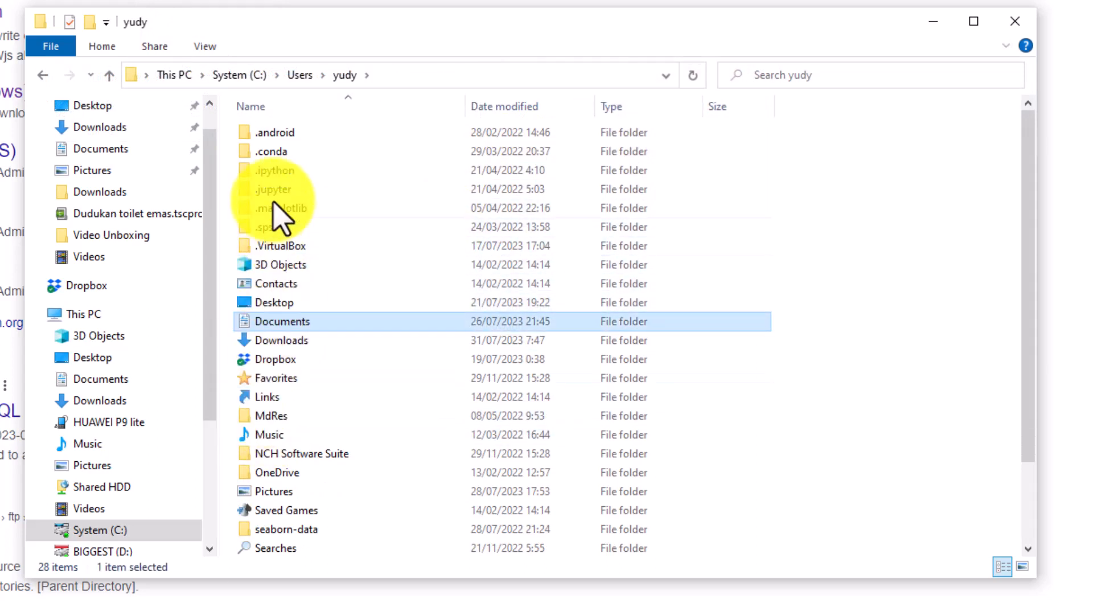
pyautogui.click(288, 264)
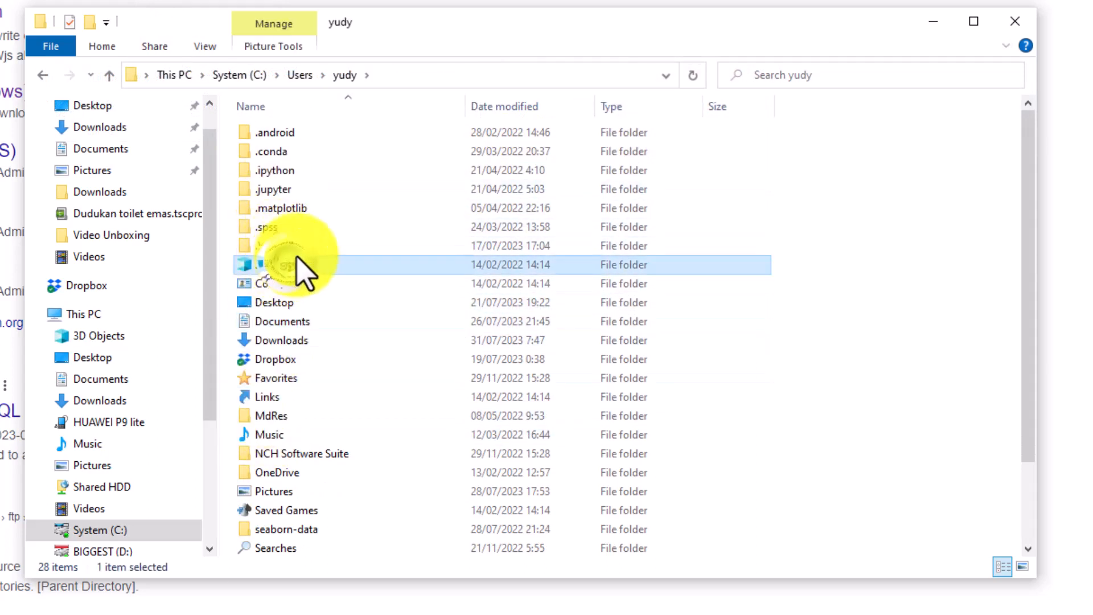
pyautogui.click(204, 47)
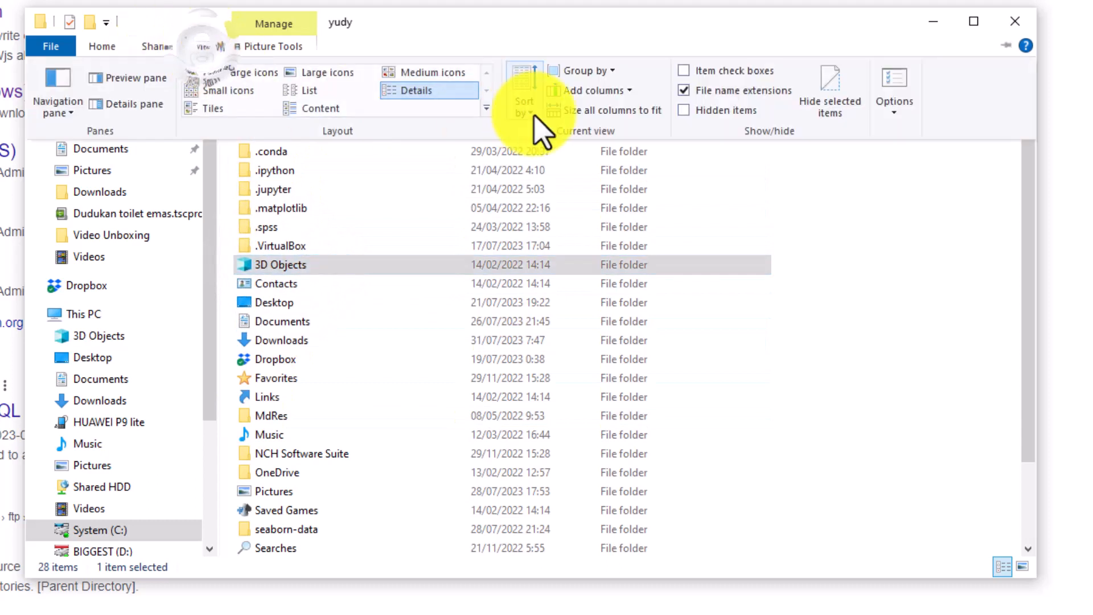
pyautogui.click(685, 110)
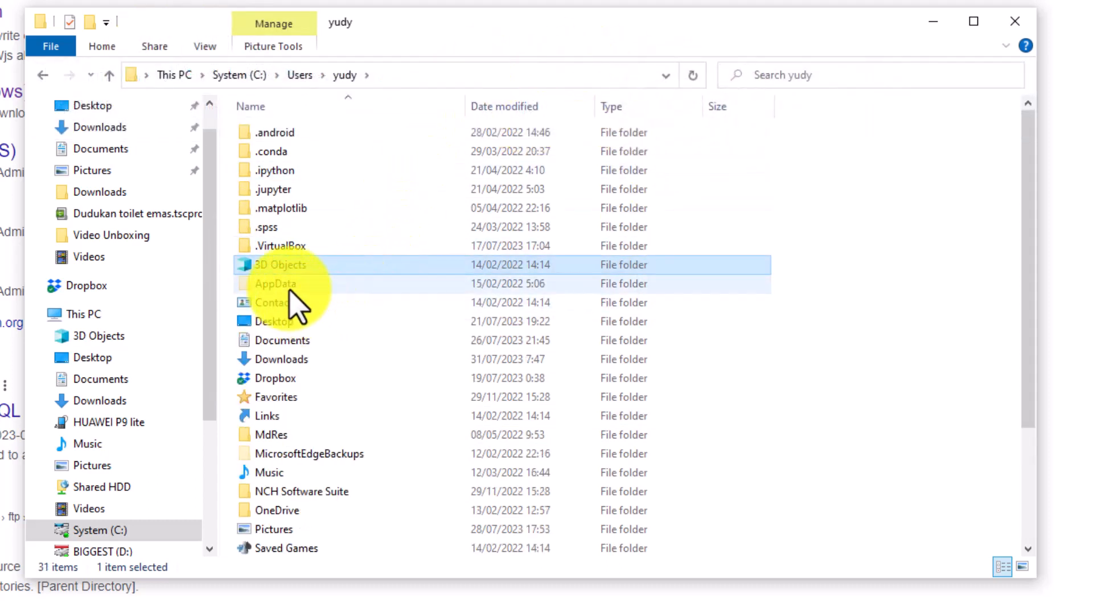
# - Open the profile's AppData\Local\Temp folder and look through it for PostgreSQL installation files
pyautogui.doubleClick(289, 285)
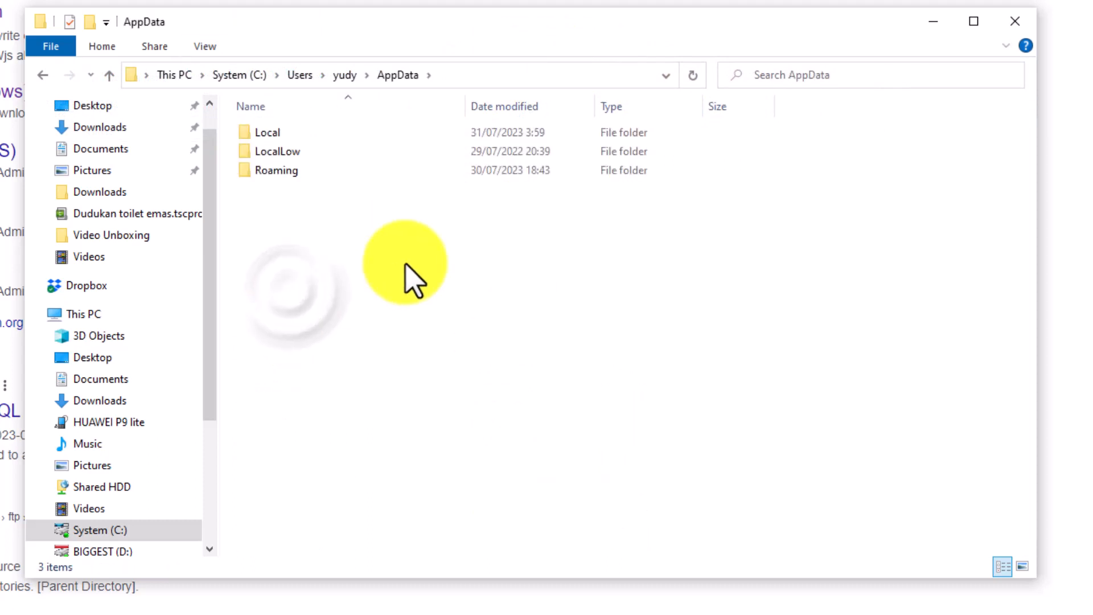
pyautogui.doubleClick(285, 142)
pyautogui.click(319, 333)
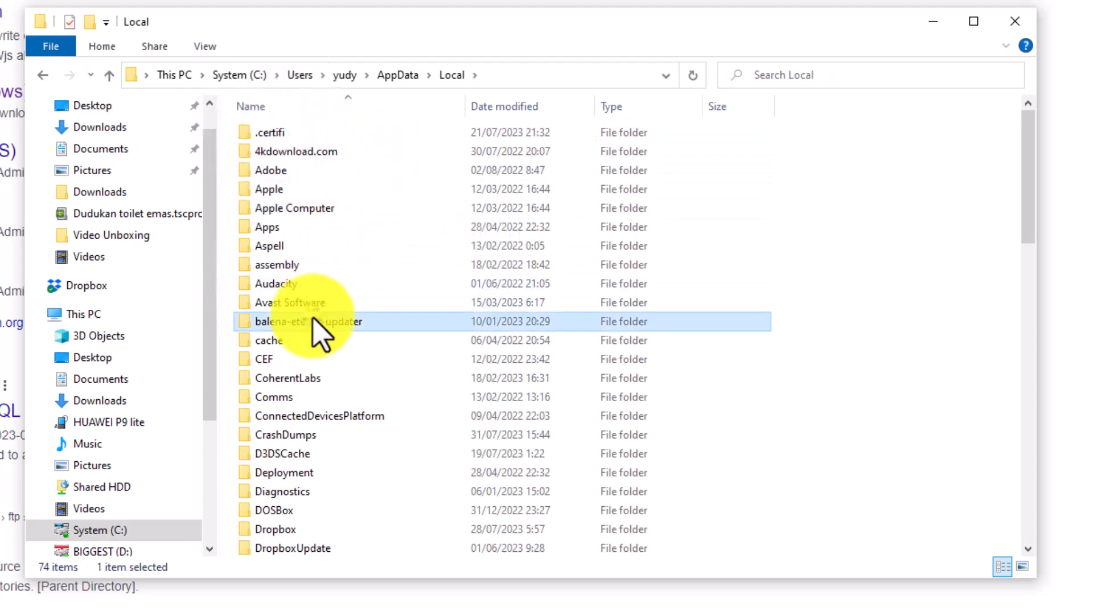
pyautogui.scroll(-8, 313, 320)
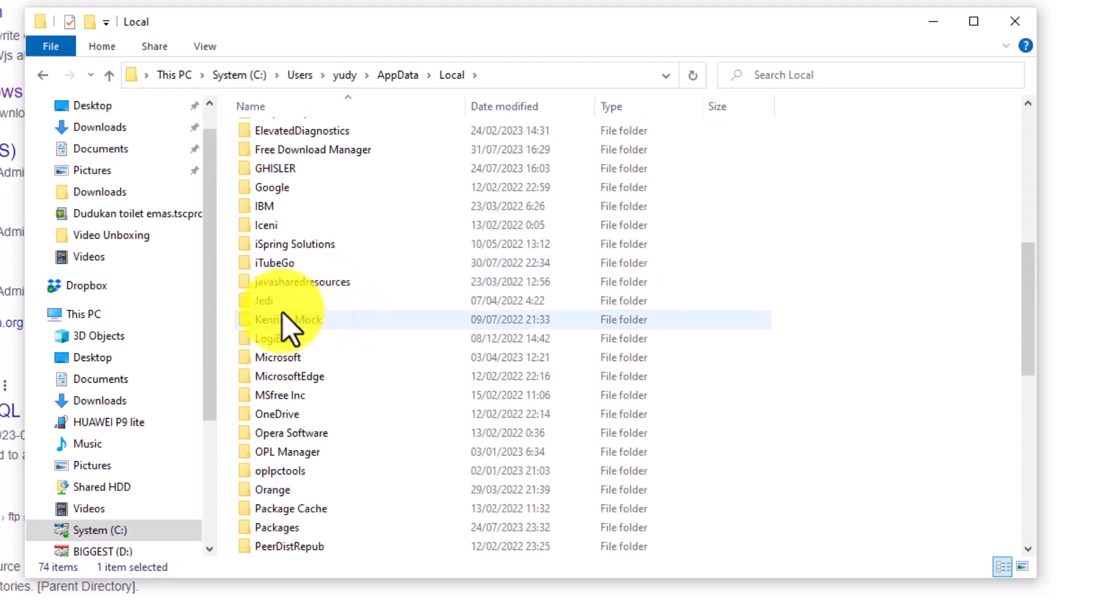
pyautogui.scroll(-4, 302, 387)
pyautogui.scroll(-4, 302, 393)
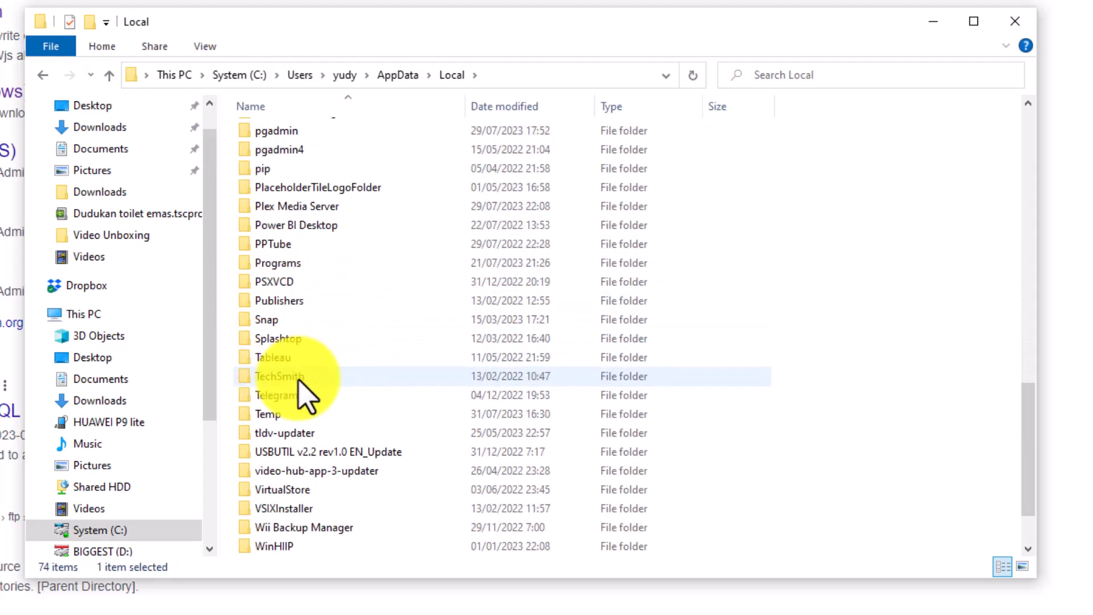
pyautogui.doubleClick(291, 414)
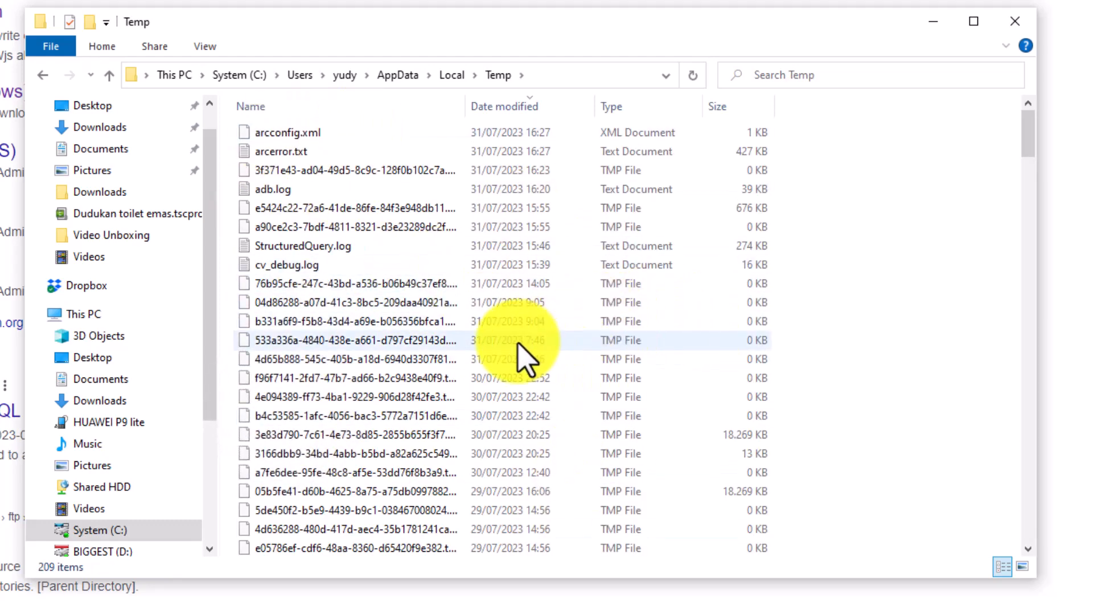
pyautogui.moveTo(1028, 137); pyautogui.dragTo(1026, 538)
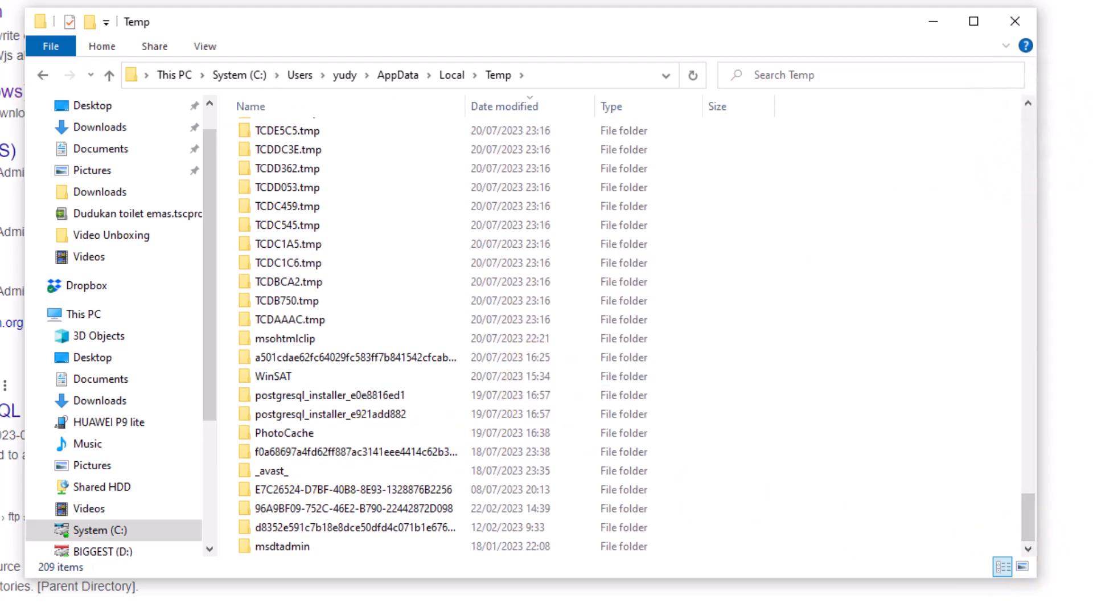
pyautogui.click(826, 75)
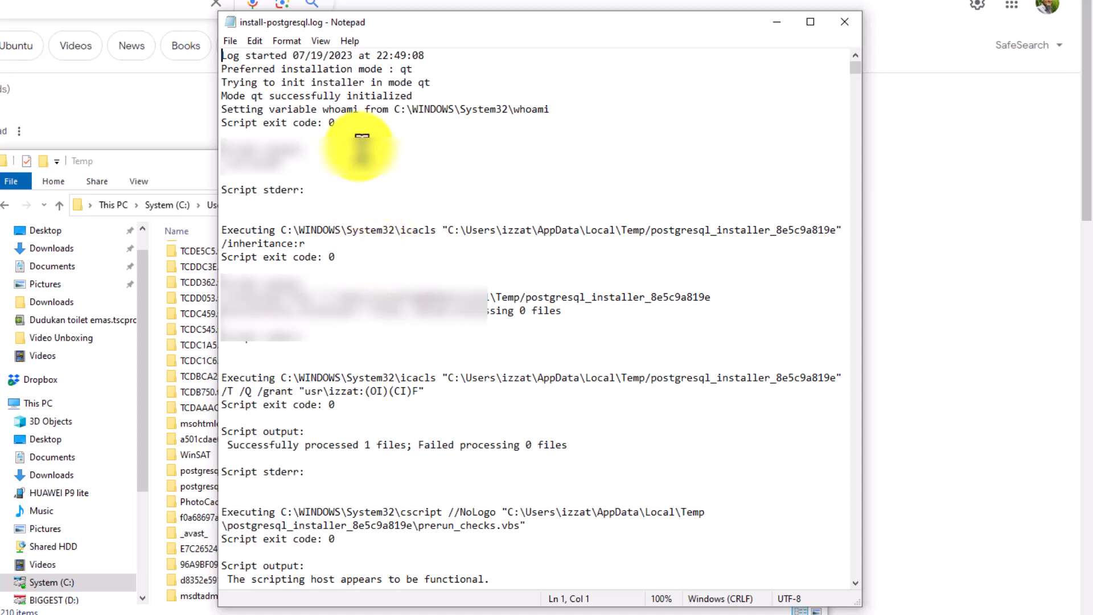
# - Examine install-postgresql.log in Notepad, from the first script exit code through the end of the log
pyautogui.moveTo(347, 122); pyautogui.dragTo(215, 121)
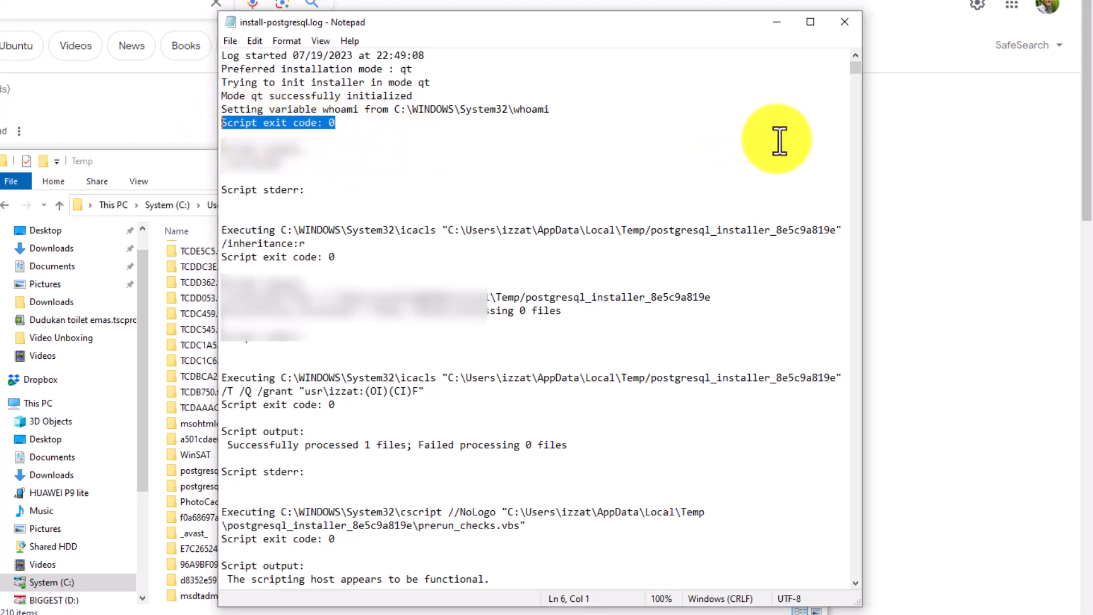
pyautogui.moveTo(852, 62); pyautogui.dragTo(842, 585)
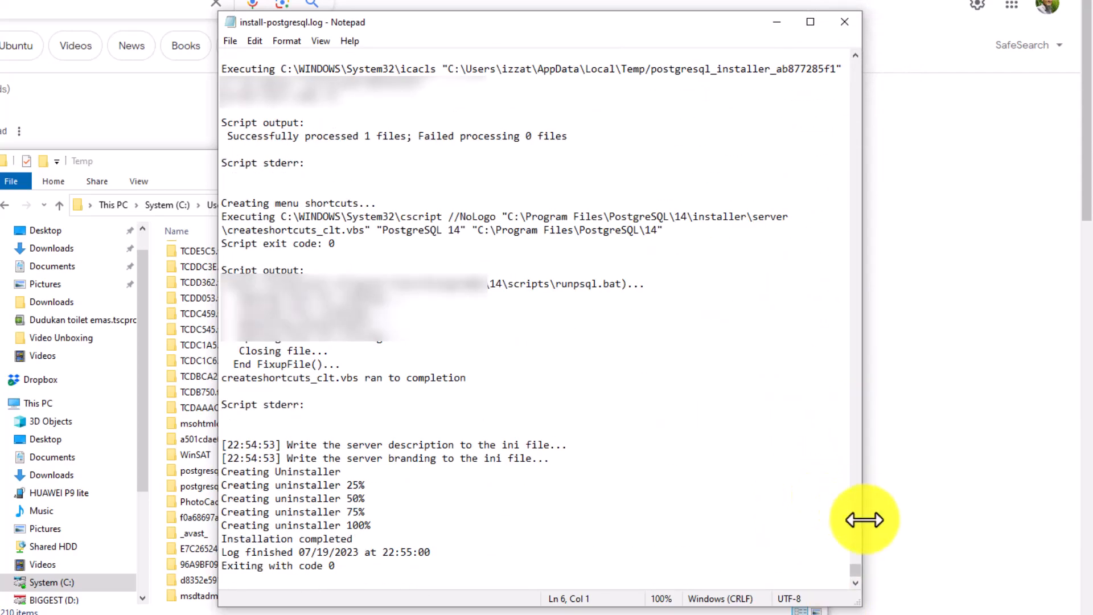
pyautogui.moveTo(857, 569); pyautogui.dragTo(855, 62)
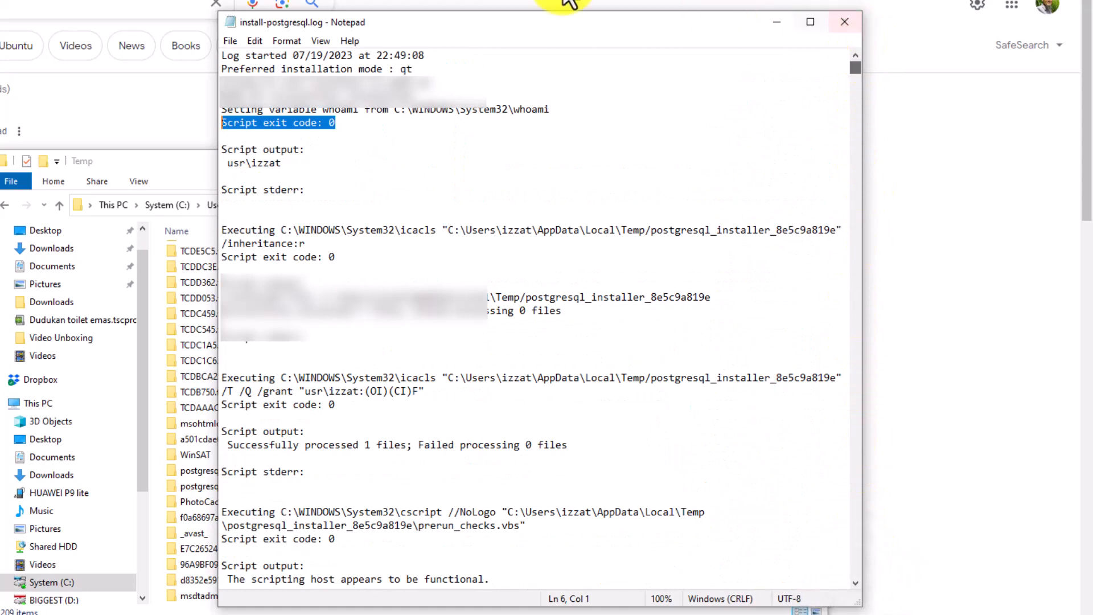
# - Search install-postgresql.log for "Script exit code: 1" to check for failed scripts, and close the log
pyautogui.click(257, 40)
pyautogui.click(302, 166)
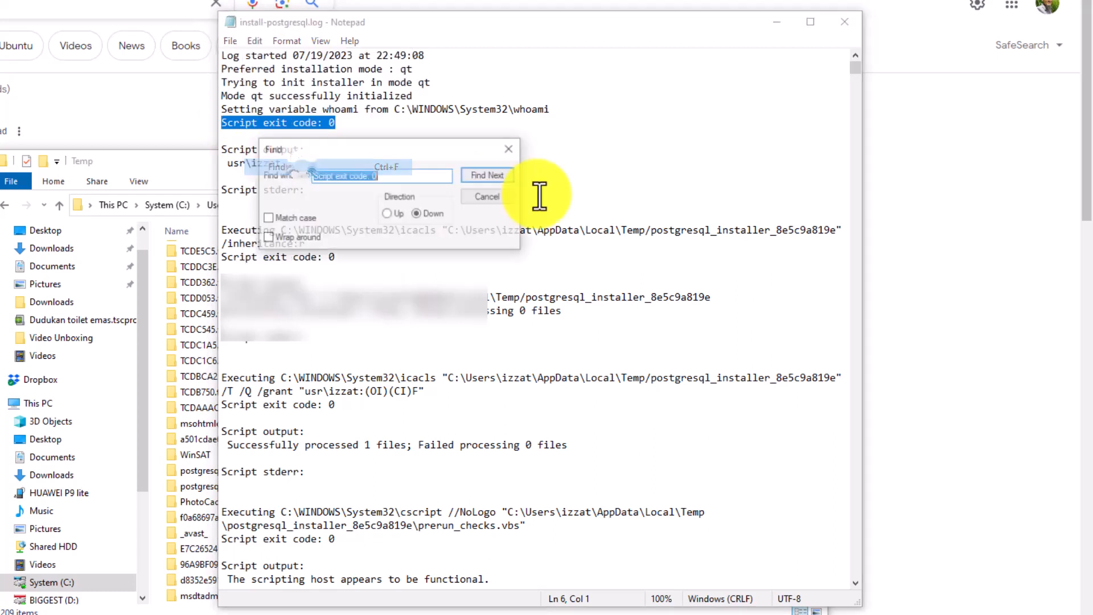
pyautogui.click(371, 175)
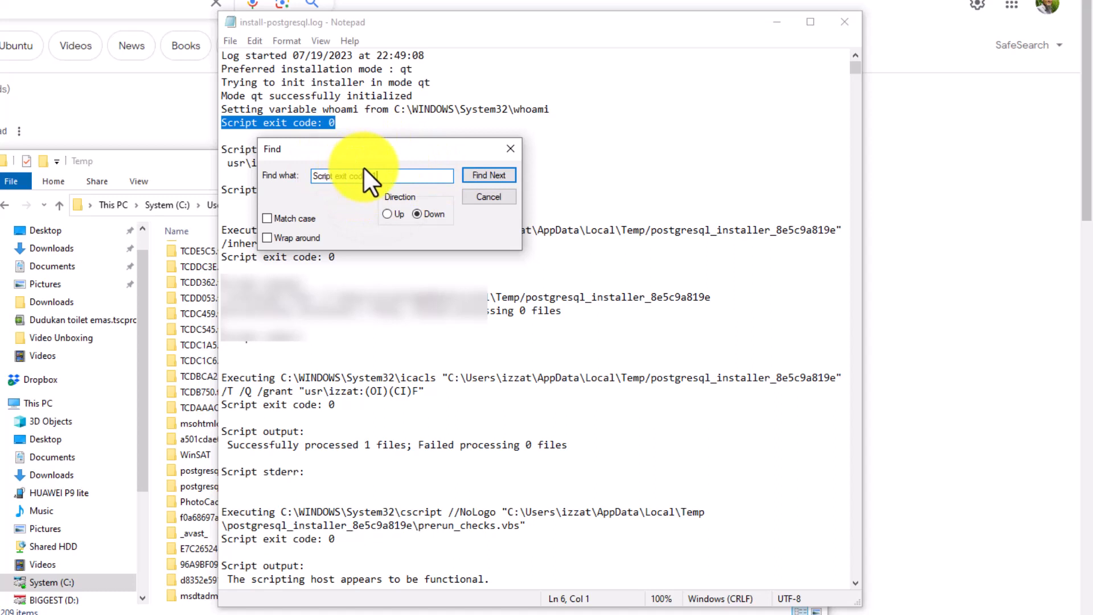
pyautogui.click(492, 170)
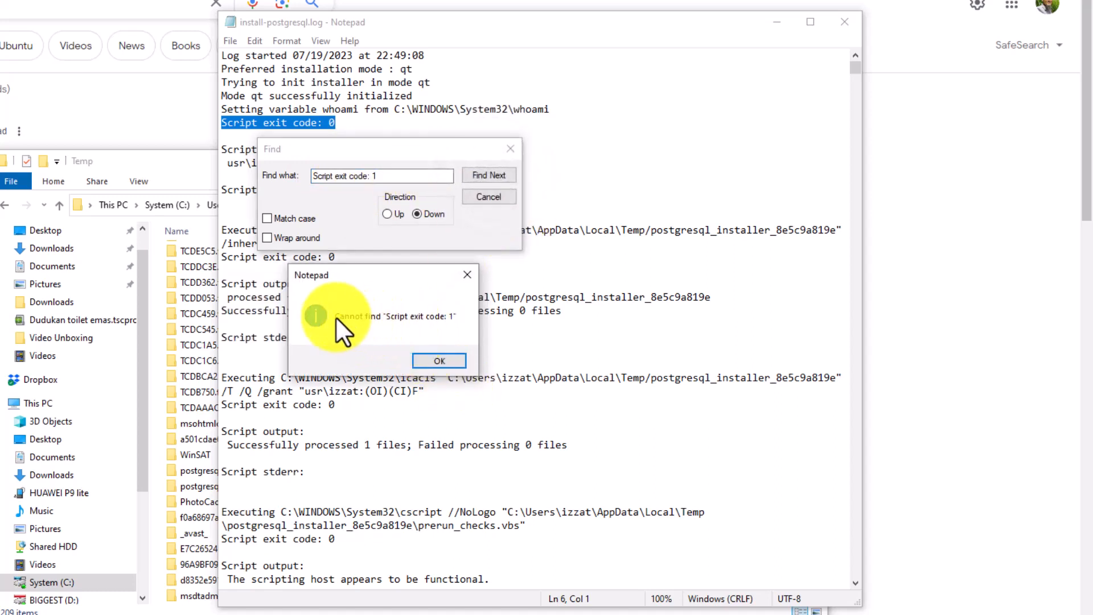
pyautogui.click(434, 359)
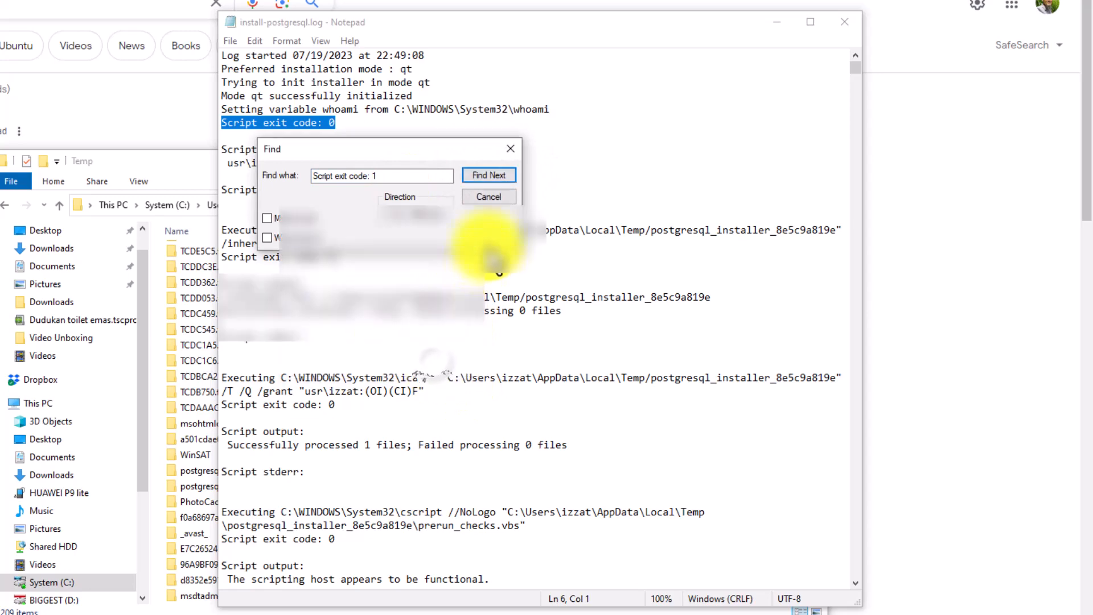
pyautogui.click(488, 197)
pyautogui.click(844, 26)
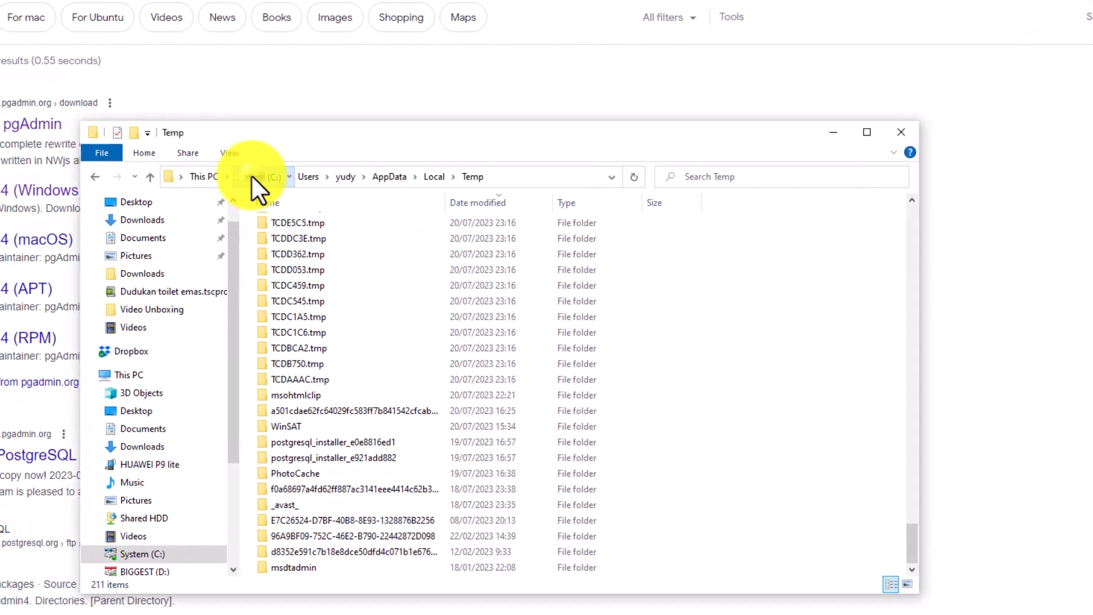
# - Open the PostgreSQL folder within Program Files on drive C
pyautogui.click(251, 176)
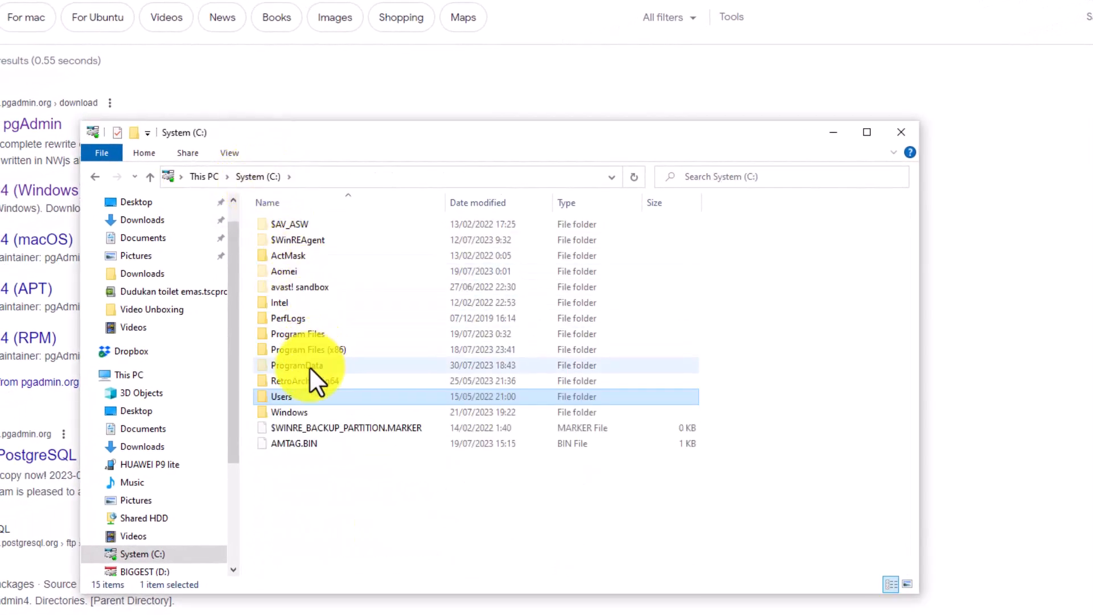
pyautogui.doubleClick(297, 334)
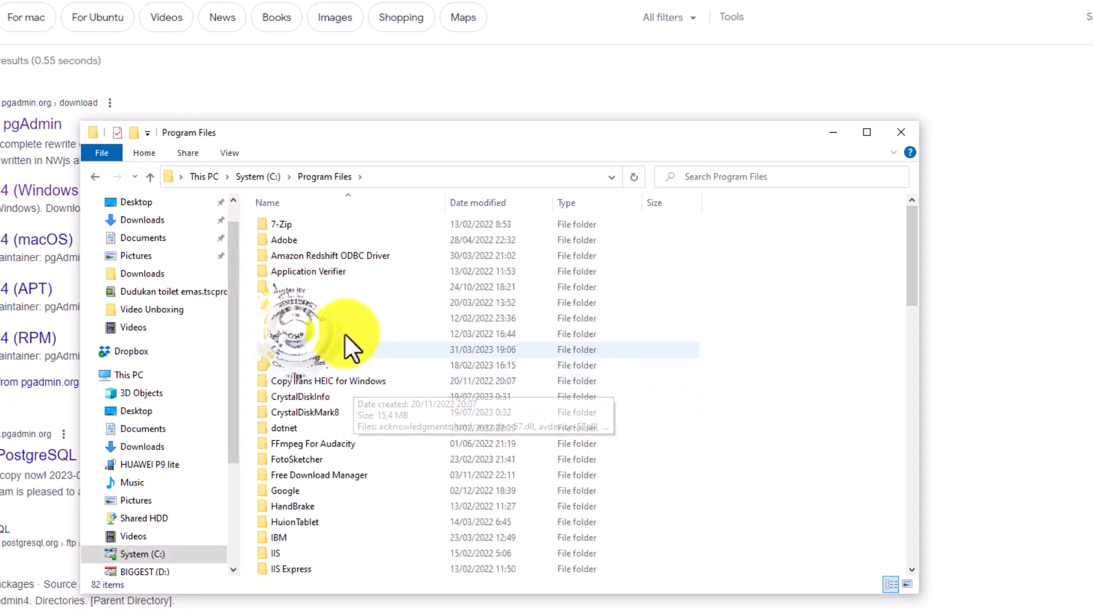
pyautogui.click(296, 333)
pyautogui.scroll(-15, 290, 330)
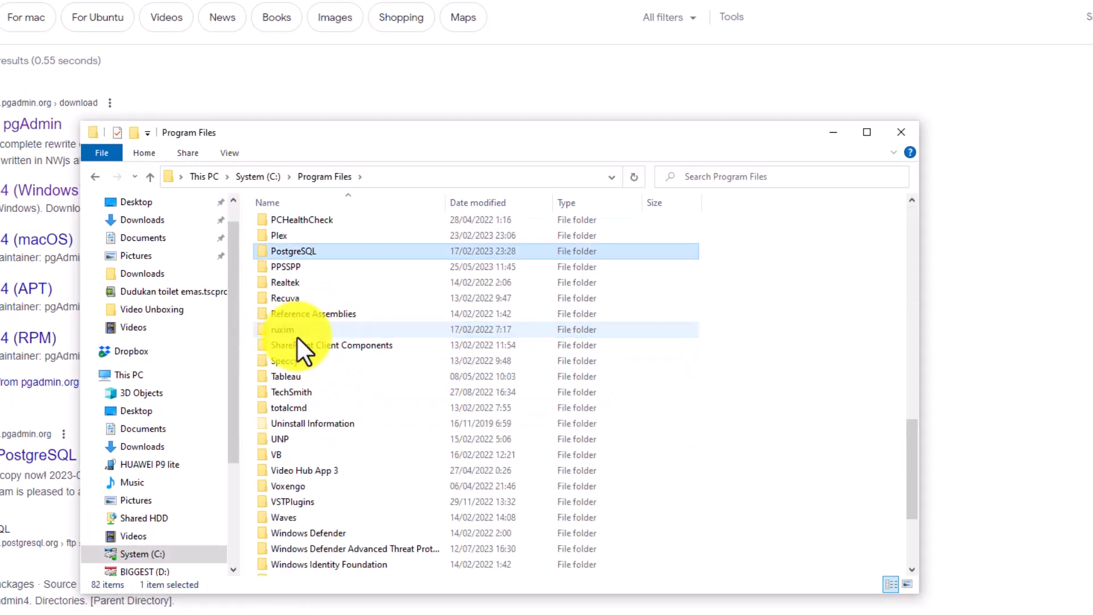
pyautogui.click(309, 254)
pyautogui.doubleClick(308, 250)
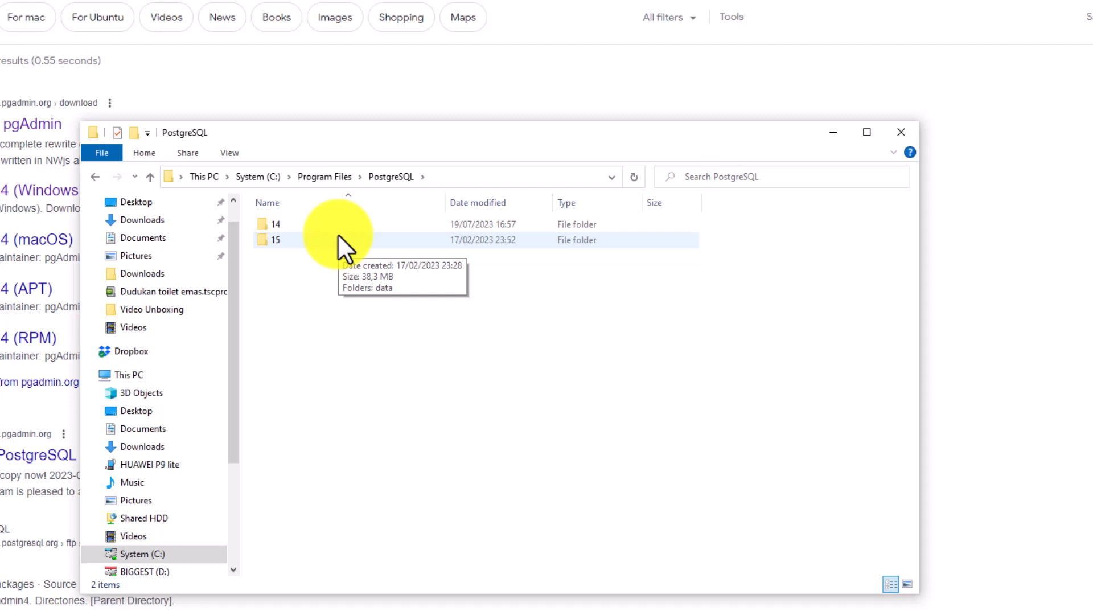
# - Check the contents of the PostgreSQL 15 folder, and open the 14 folder instead
pyautogui.doubleClick(310, 239)
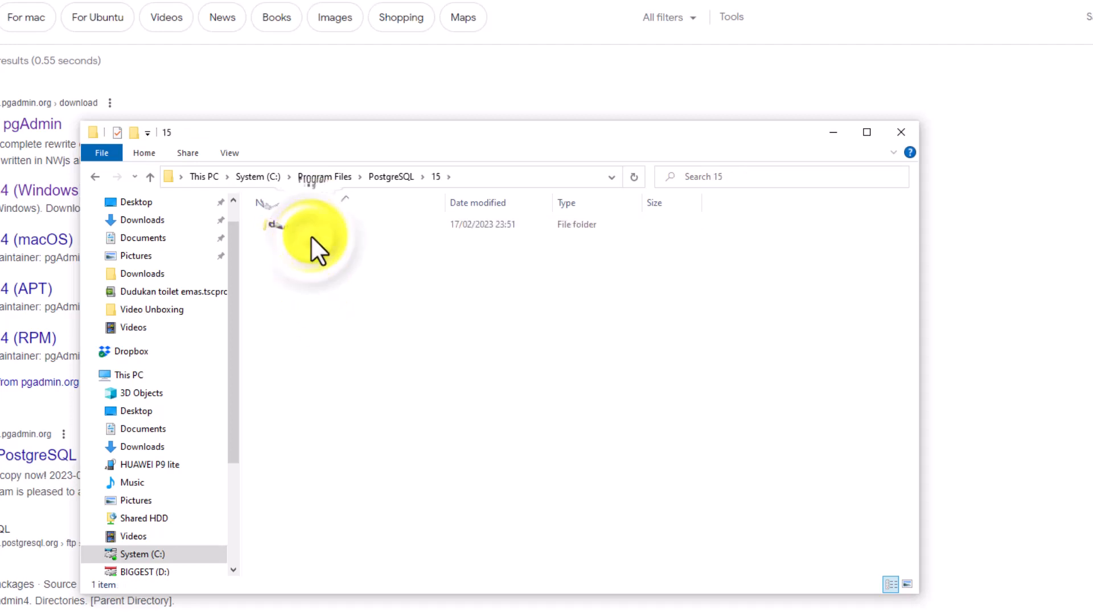
pyautogui.click(391, 177)
pyautogui.doubleClick(275, 224)
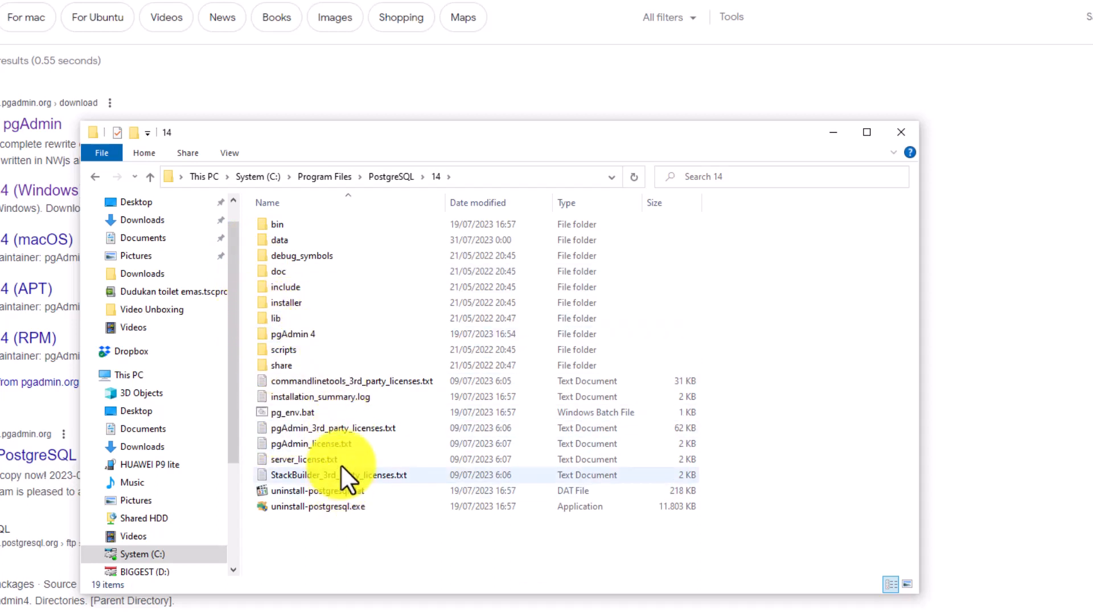
# - Open installation_summary.log, examine the database port and superuser entries of both installations, and close the file
pyautogui.doubleClick(319, 395)
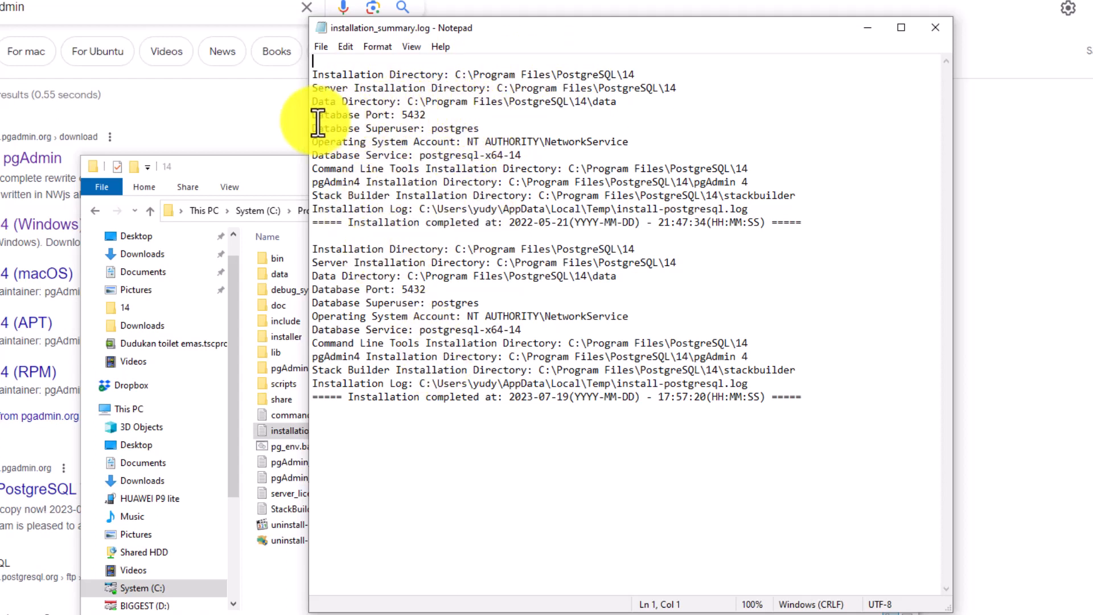
pyautogui.moveTo(314, 116); pyautogui.dragTo(446, 116)
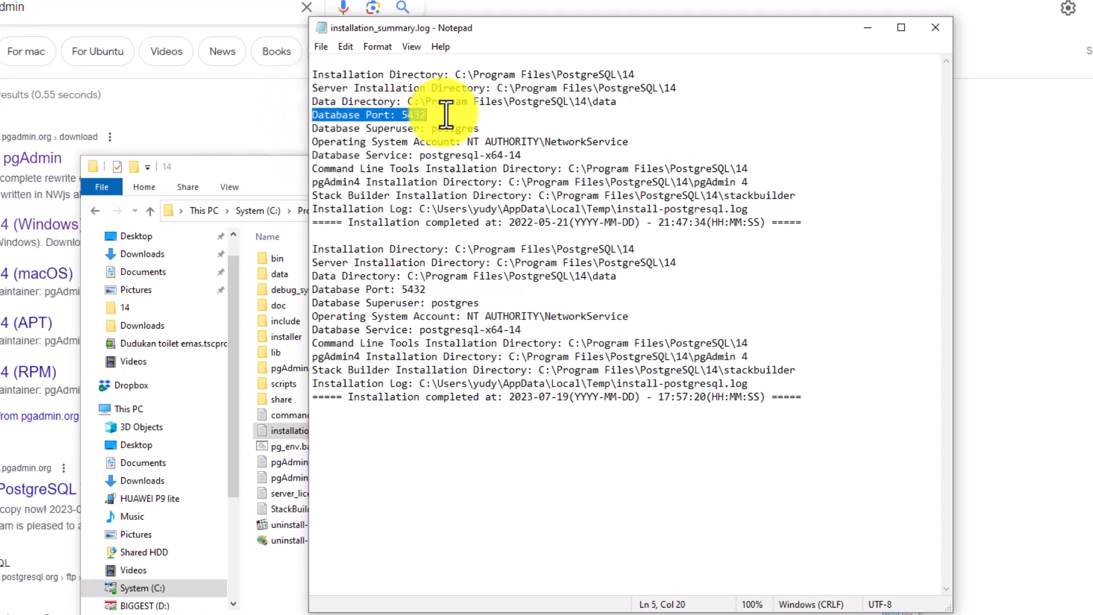
pyautogui.click(313, 290)
pyautogui.moveTo(314, 289); pyautogui.dragTo(446, 287)
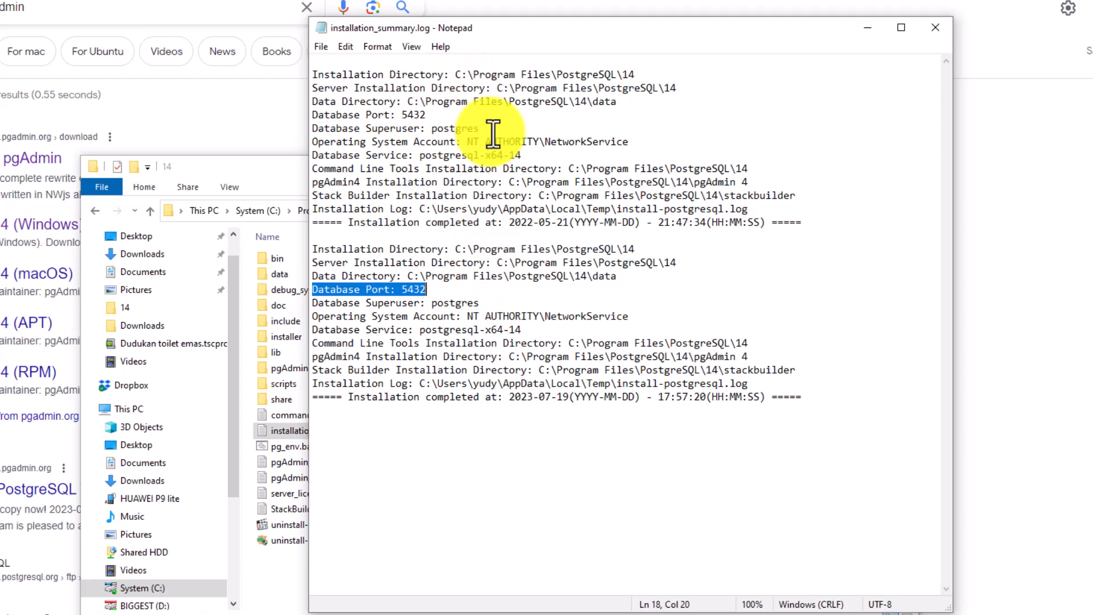
pyautogui.click(427, 126)
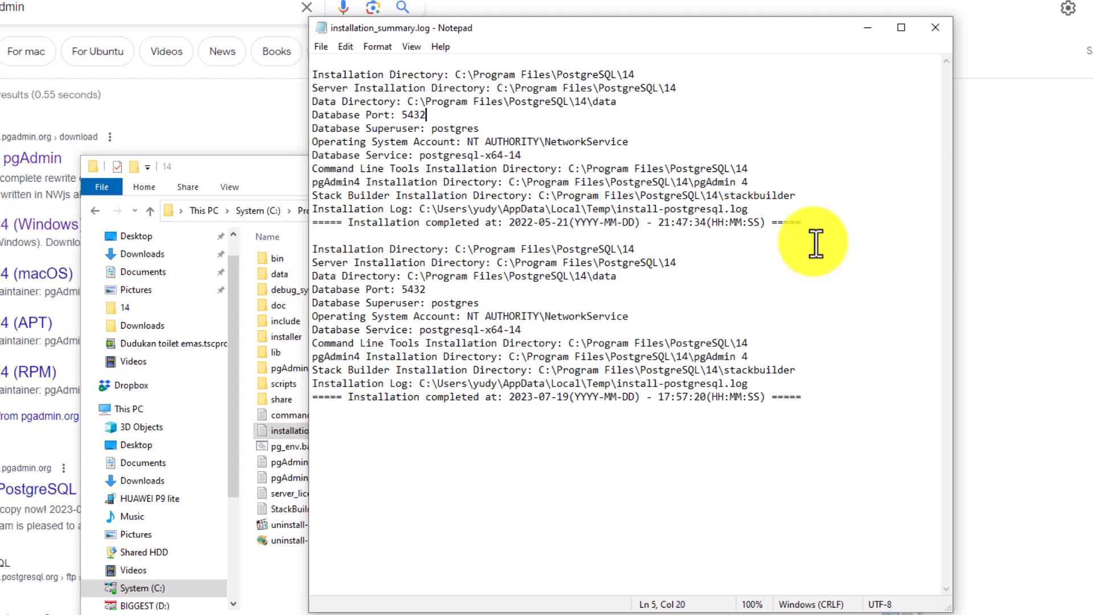
pyautogui.click(936, 28)
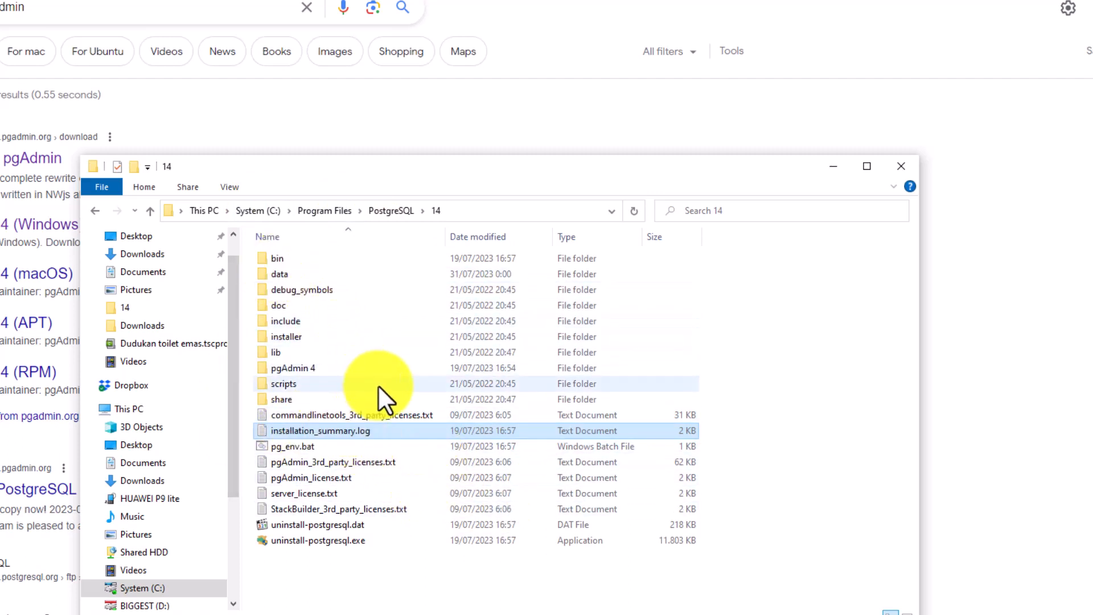
# - Open the data folder of PostgreSQL 14 and load postgresql.conf in Notepad++
pyautogui.doubleClick(287, 273)
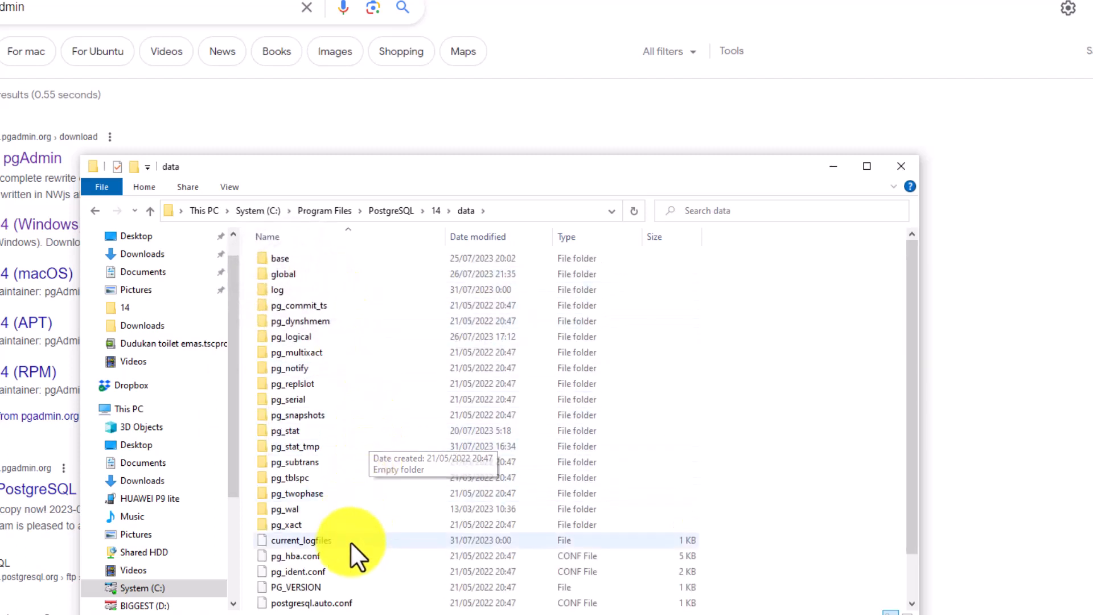
pyautogui.moveTo(337, 574); pyautogui.dragTo(354, 482)
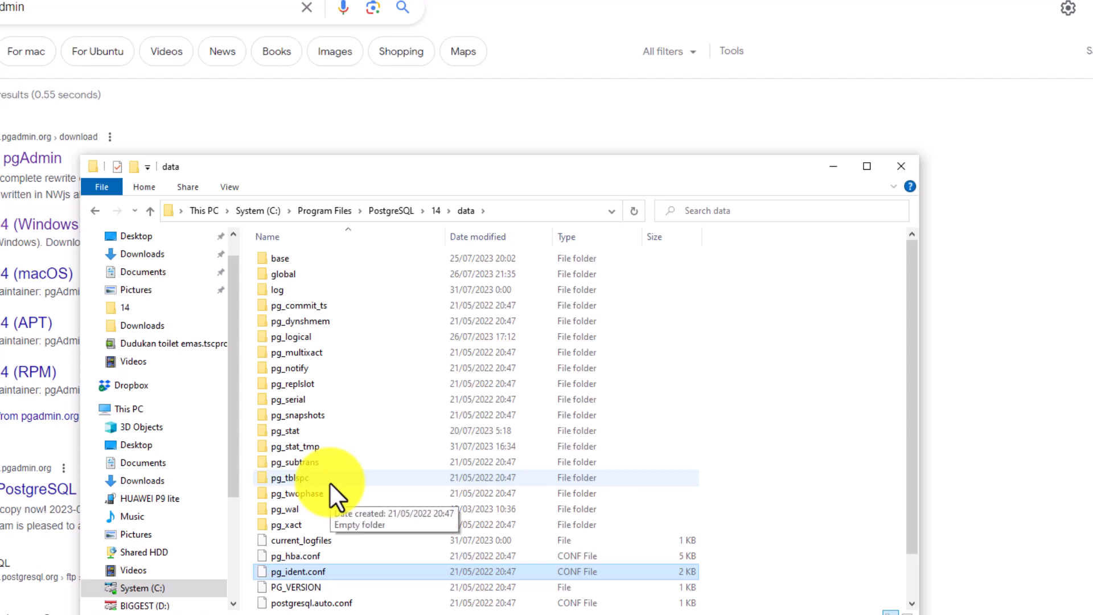
pyautogui.scroll(-1, 329, 482)
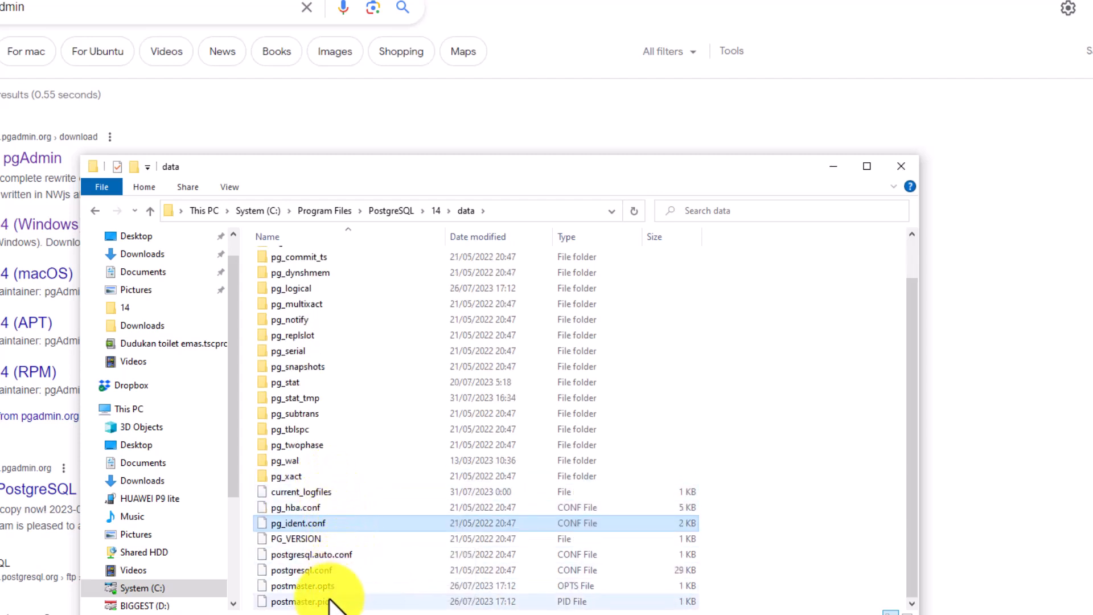
pyautogui.click(306, 569)
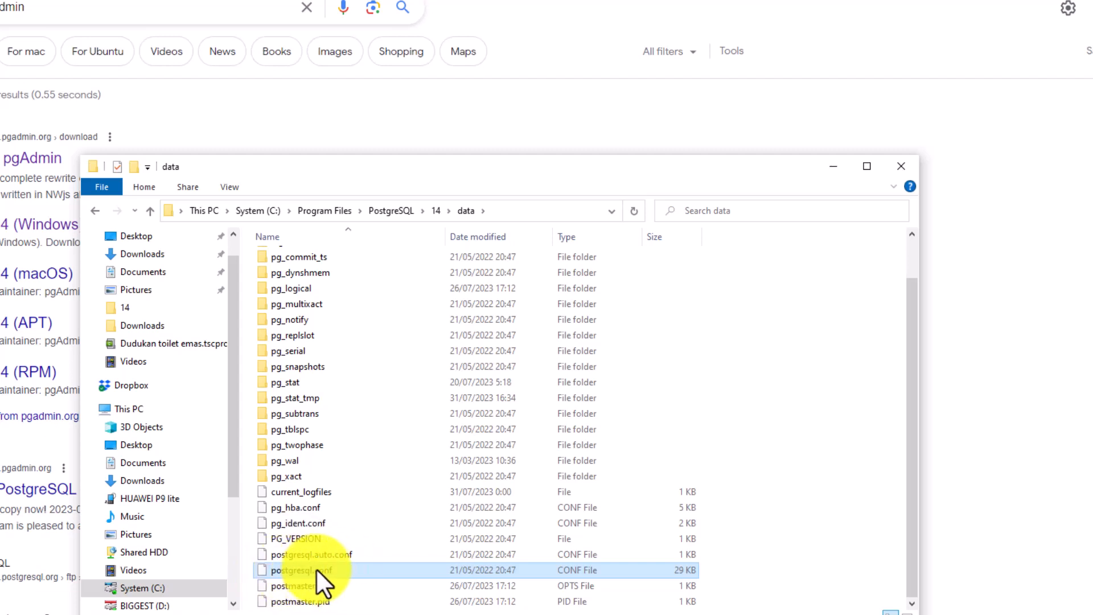
pyautogui.rightClick(318, 569)
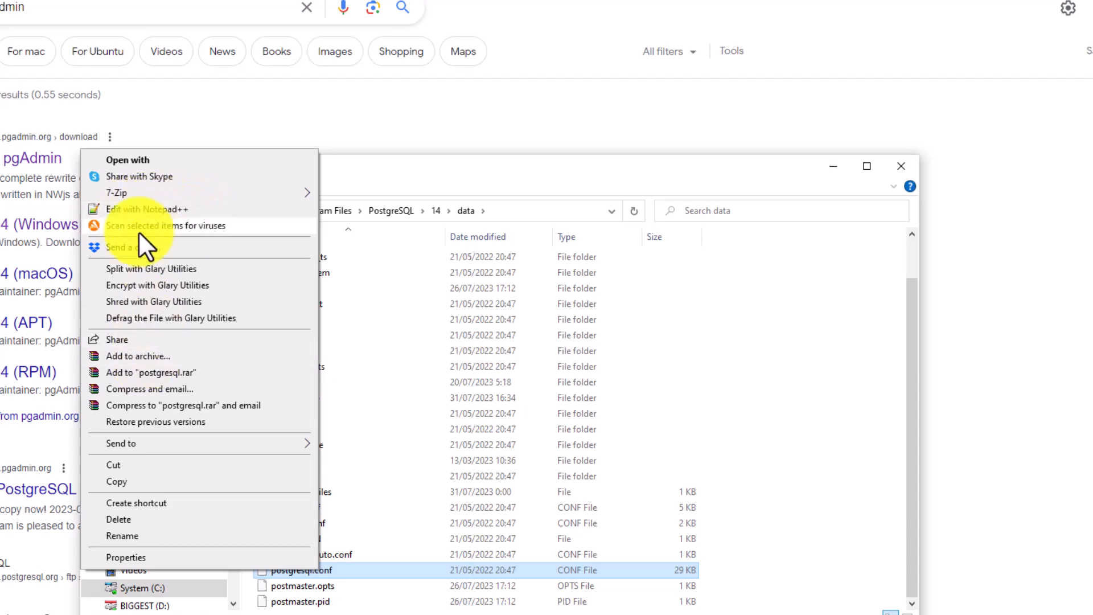
pyautogui.click(141, 211)
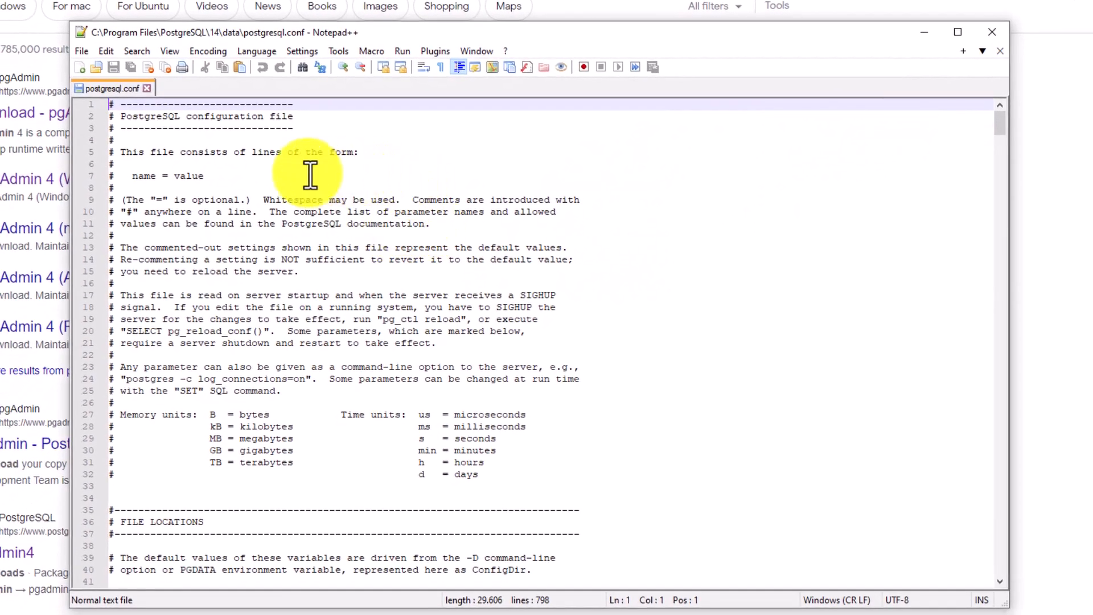
# - Look through postgresql.conf from the header comments and file locations to the connection, TCP and authentication settings
pyautogui.click(336, 247)
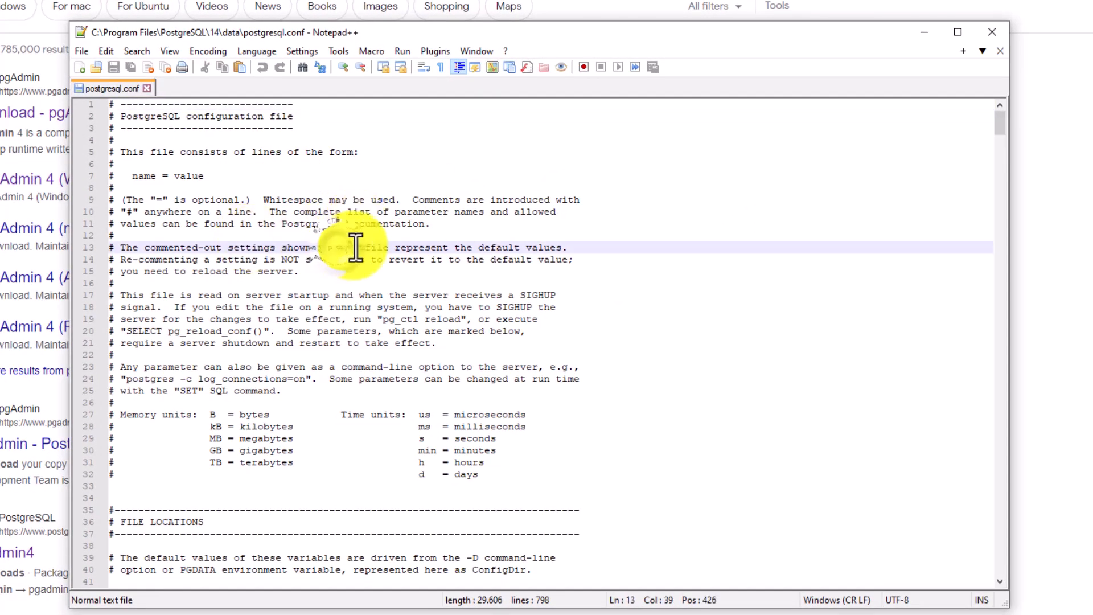
pyautogui.scroll(-8, 354, 244)
pyautogui.scroll(-8, 356, 247)
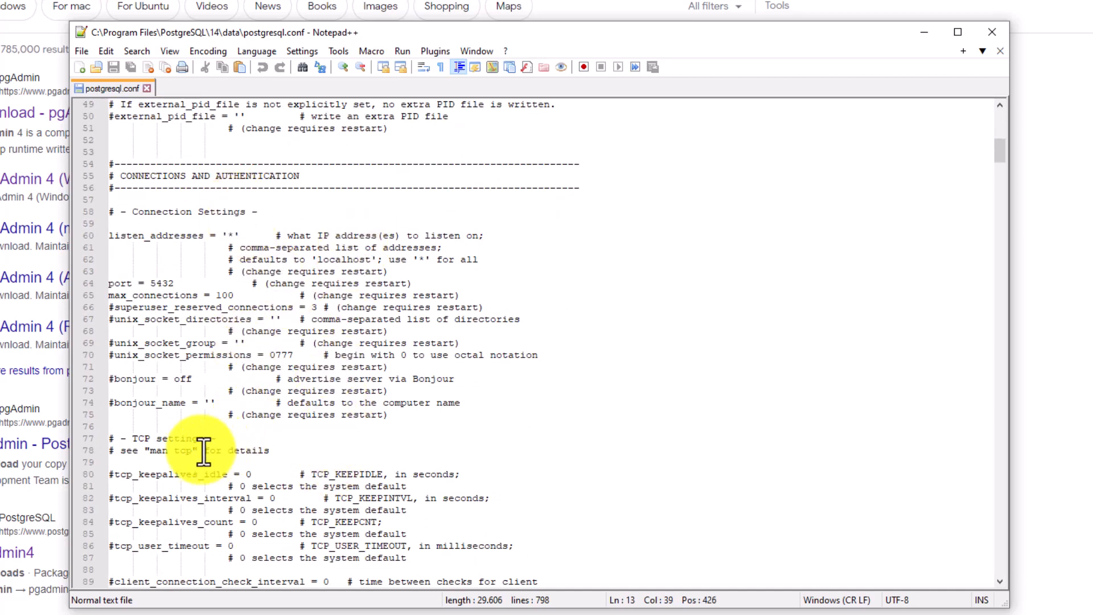
pyautogui.scroll(-4, 312, 317)
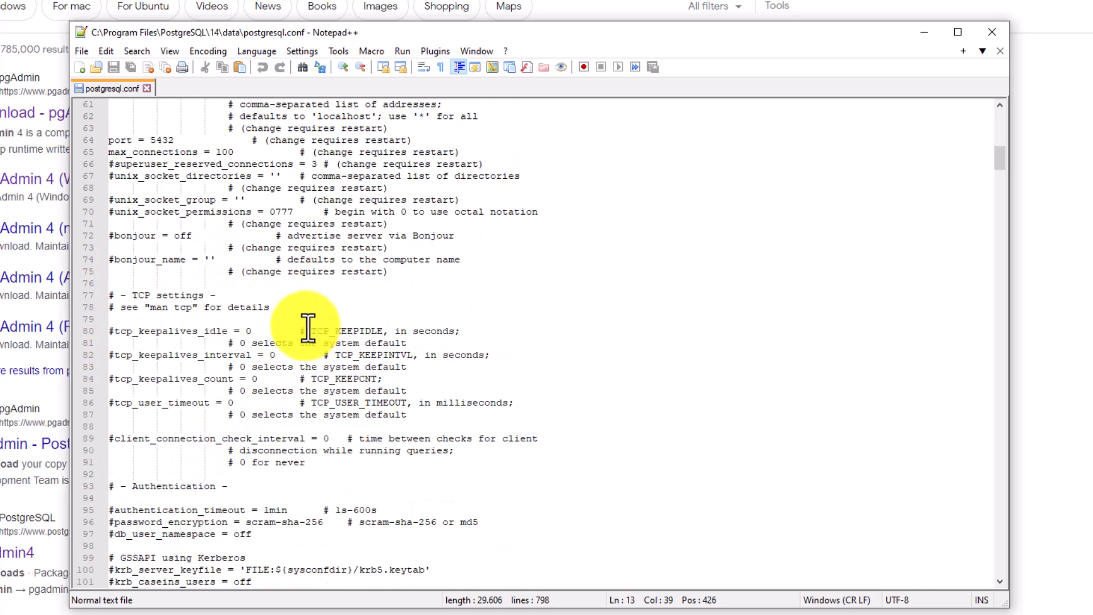
pyautogui.scroll(20, 305, 329)
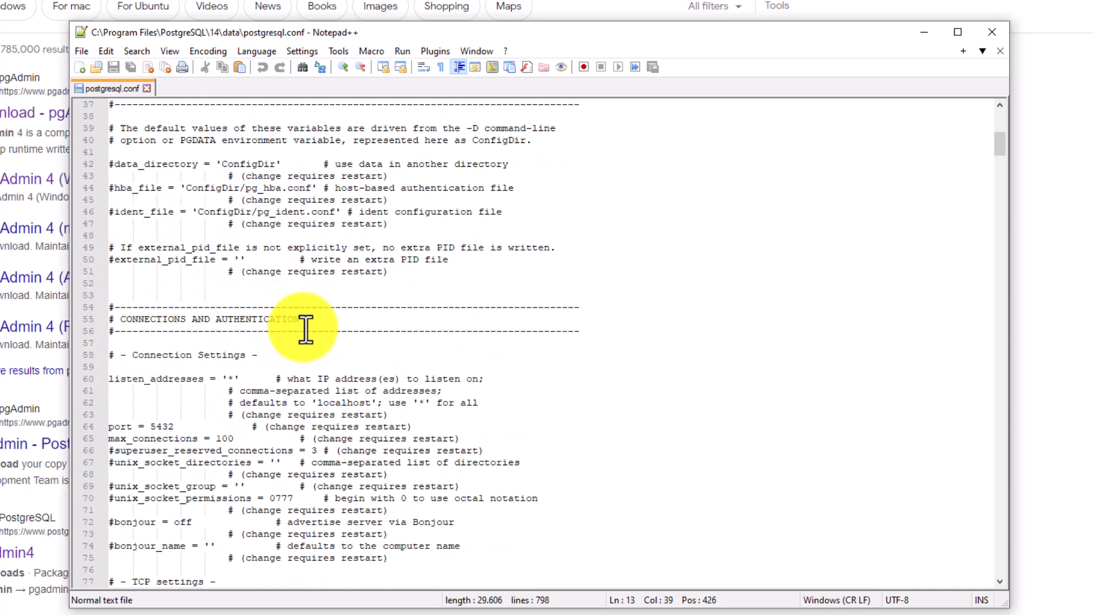
pyautogui.scroll(-12, 306, 329)
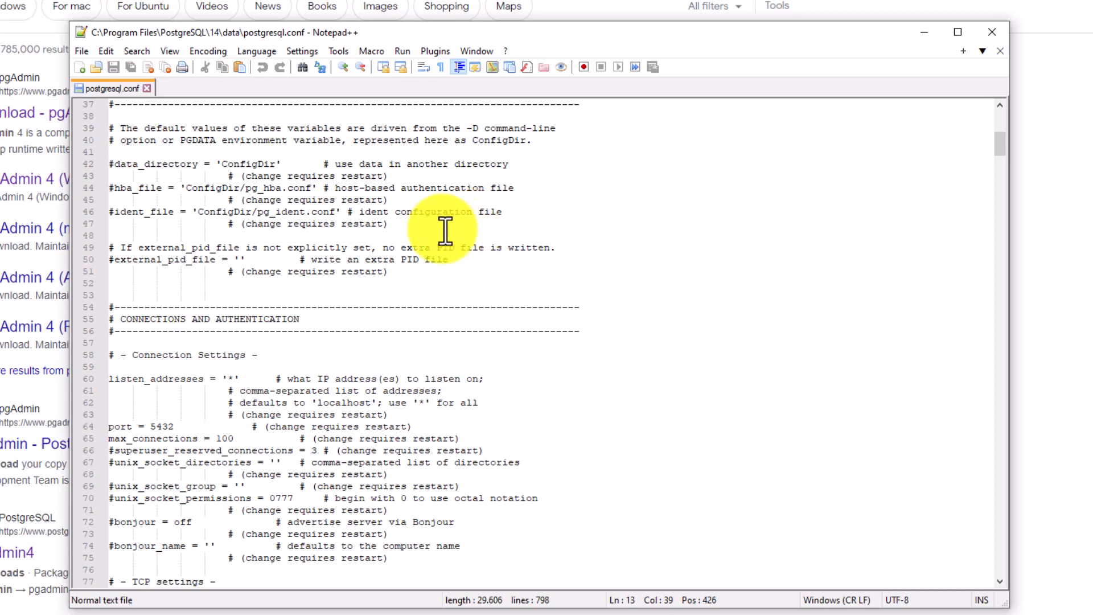
pyautogui.scroll(12, 401, 224)
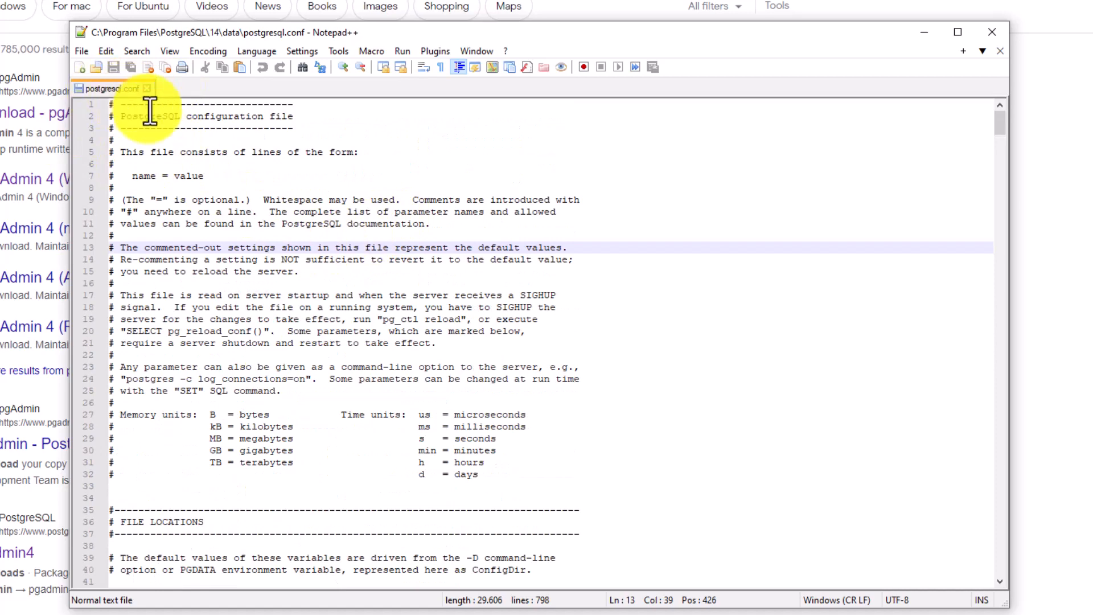
pyautogui.scroll(-8, 199, 248)
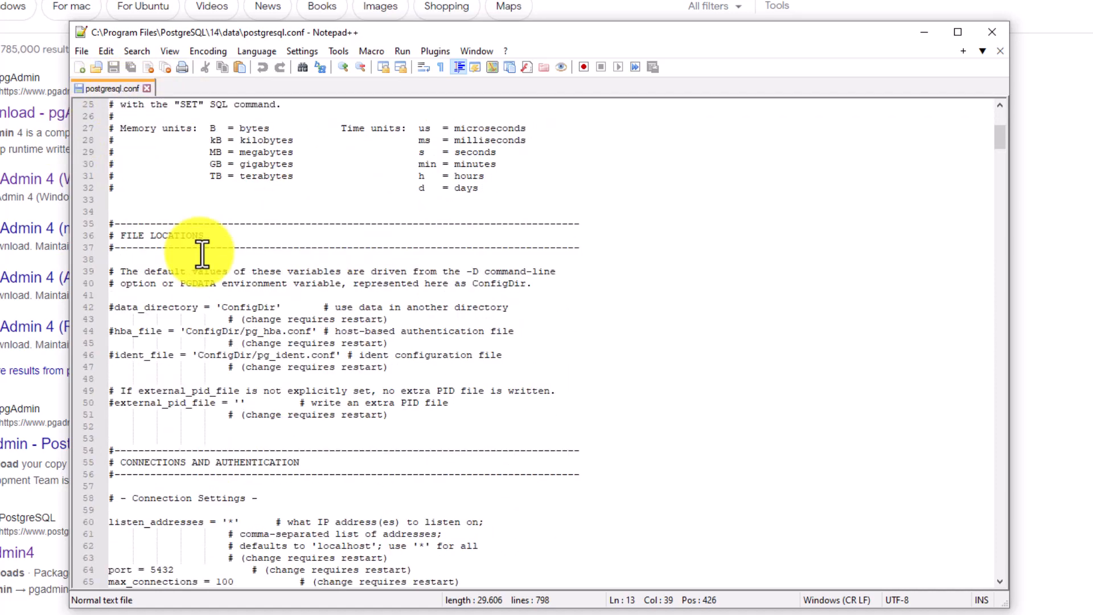
pyautogui.scroll(-4, 202, 252)
pyautogui.scroll(-4, 202, 252)
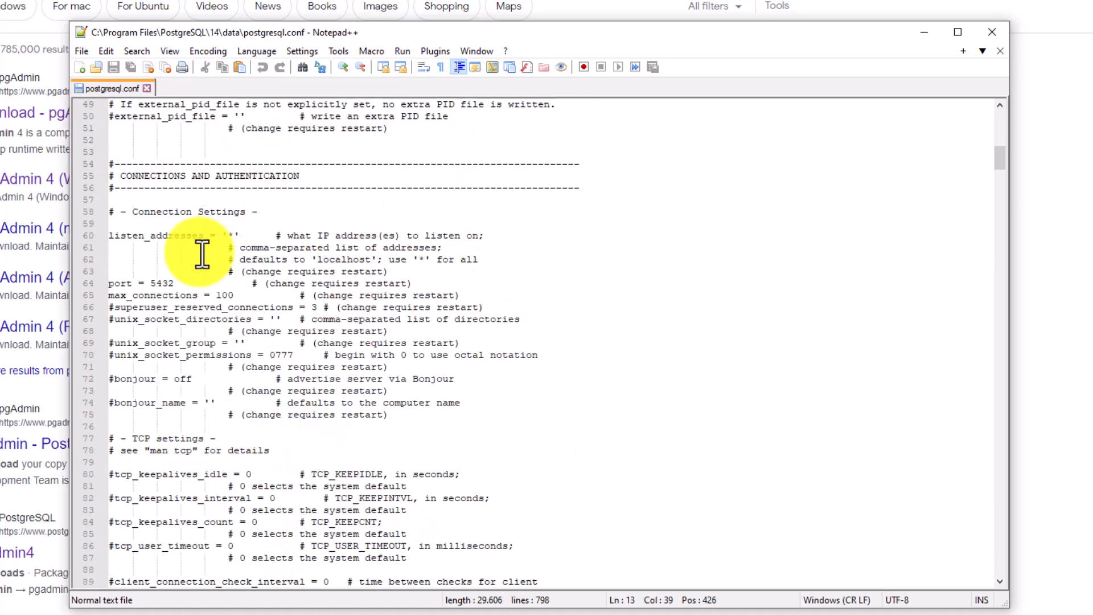
pyautogui.scroll(-4, 202, 252)
pyautogui.scroll(4, 276, 323)
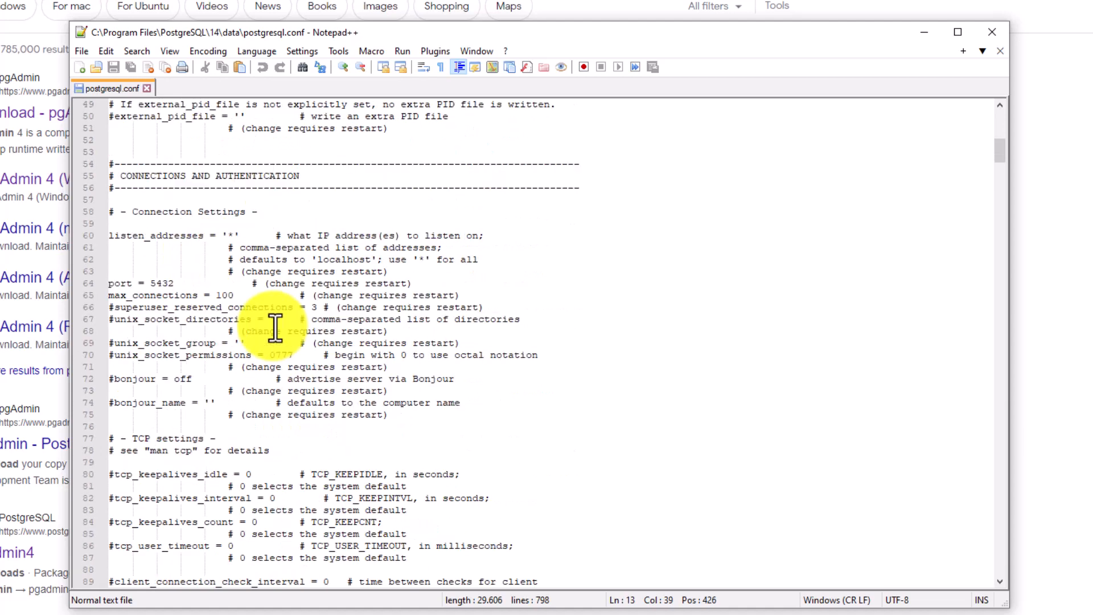
# - Examine the port setting under Connection Settings in postgresql.conf, and close the file and Notepad++
pyautogui.click(190, 284)
pyautogui.moveTo(120, 278); pyautogui.dragTo(25, 285)
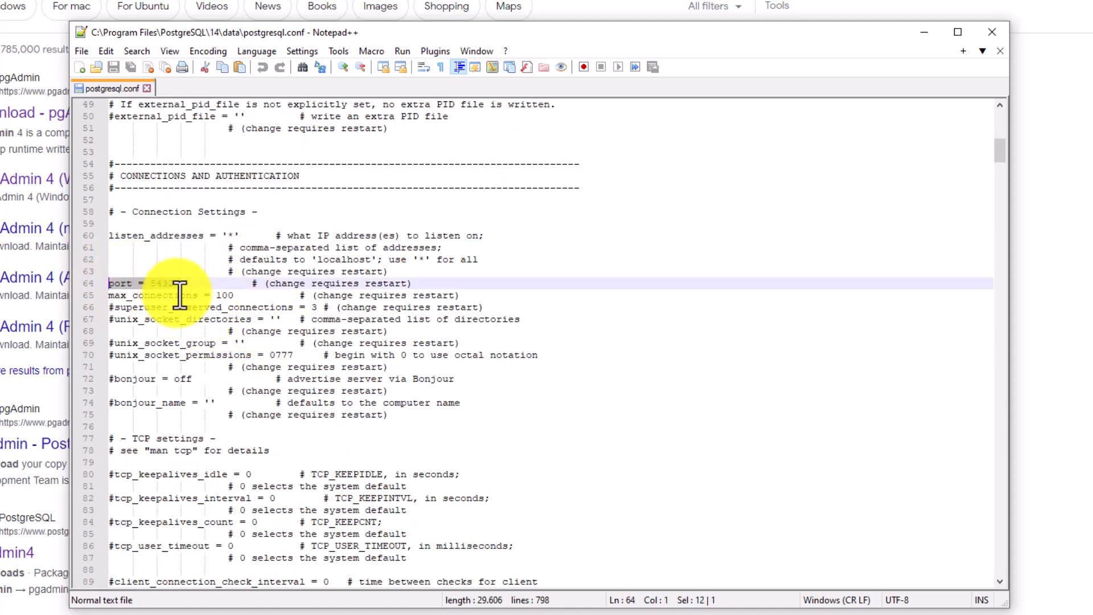
pyautogui.click(249, 292)
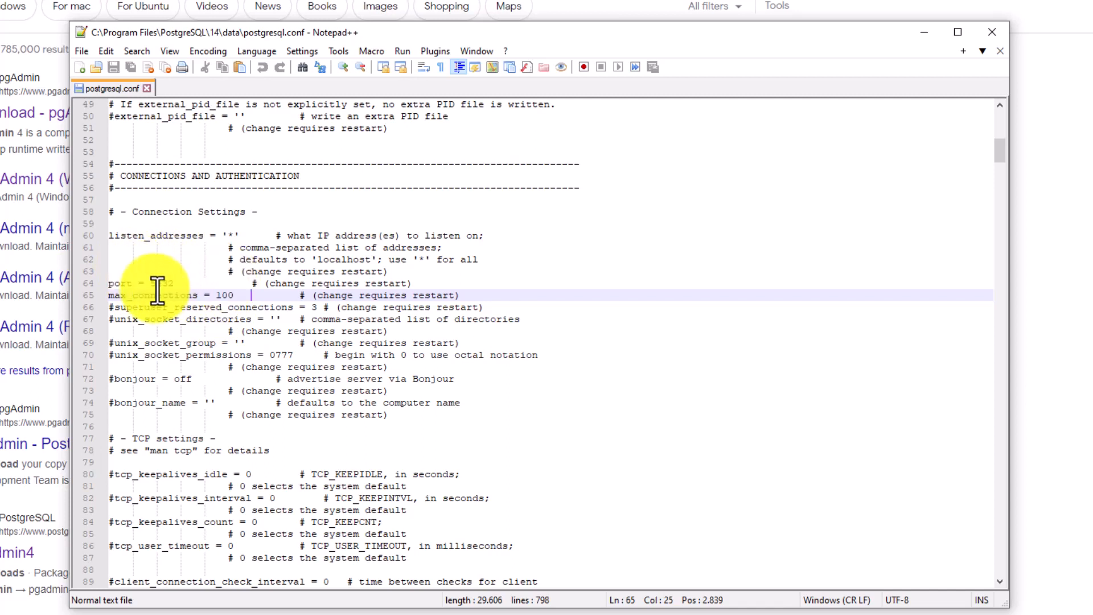
pyautogui.moveTo(151, 284); pyautogui.dragTo(180, 285)
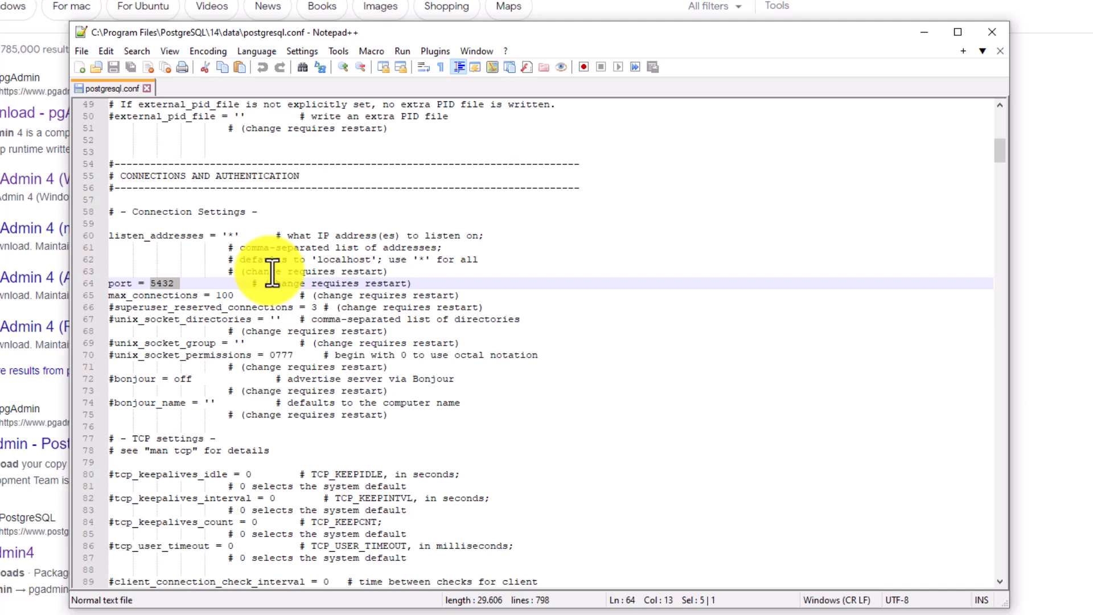
pyautogui.click(148, 87)
pyautogui.click(986, 33)
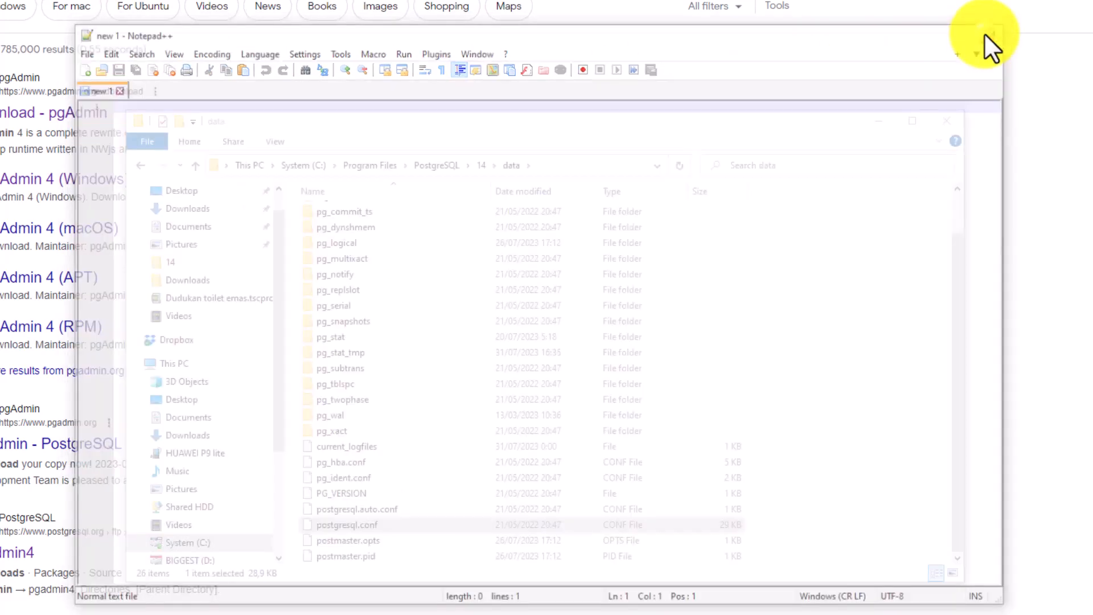
# - Reopen postgresql.conf in Notepad++, examine the port entry under Connection Settings, and close the file and Notepad++
pyautogui.rightClick(388, 528)
pyautogui.click(251, 171)
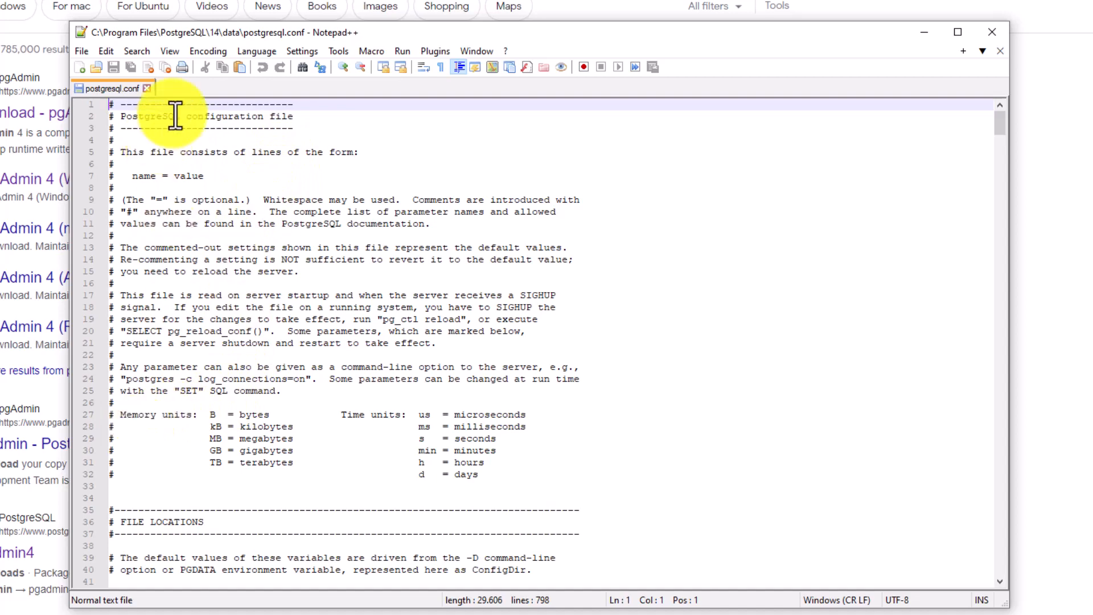
pyautogui.click(176, 427)
pyautogui.scroll(-12, 180, 433)
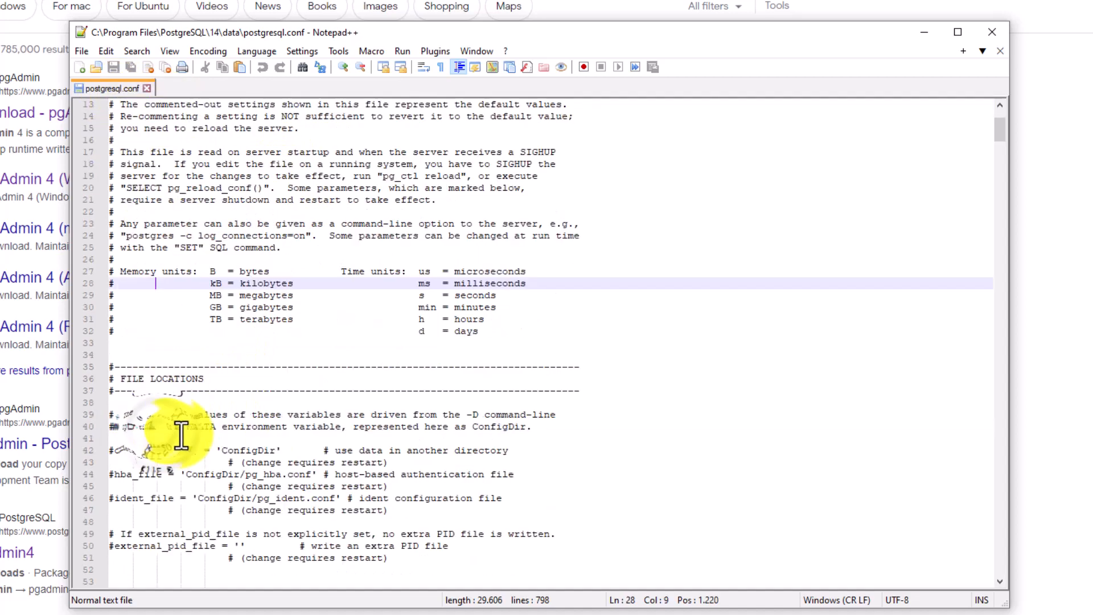
pyautogui.scroll(-4, 181, 436)
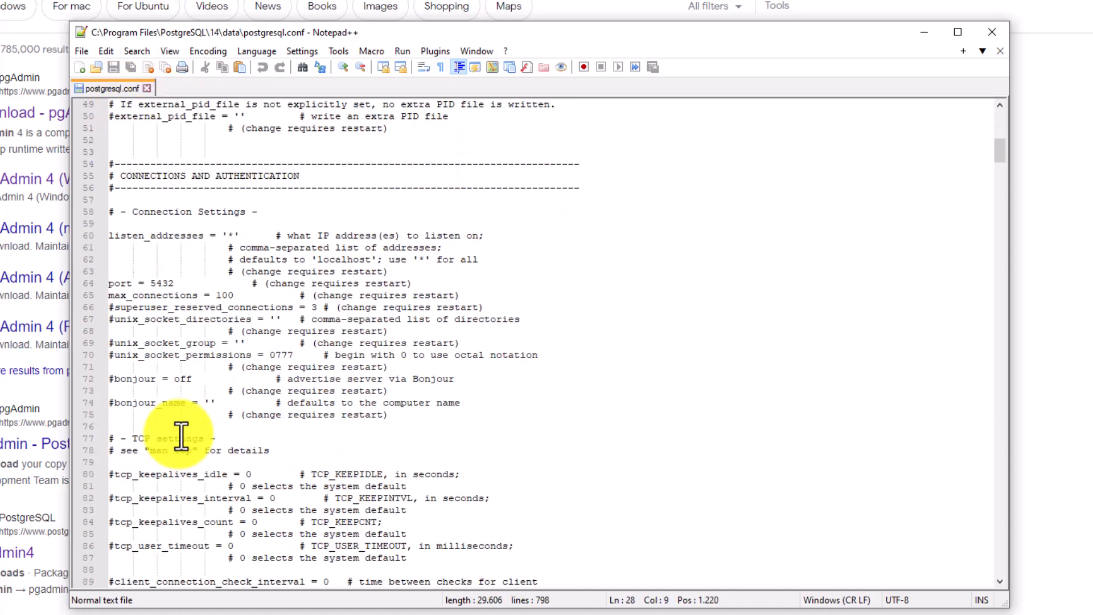
pyautogui.scroll(-4, 180, 435)
pyautogui.scroll(4, 178, 435)
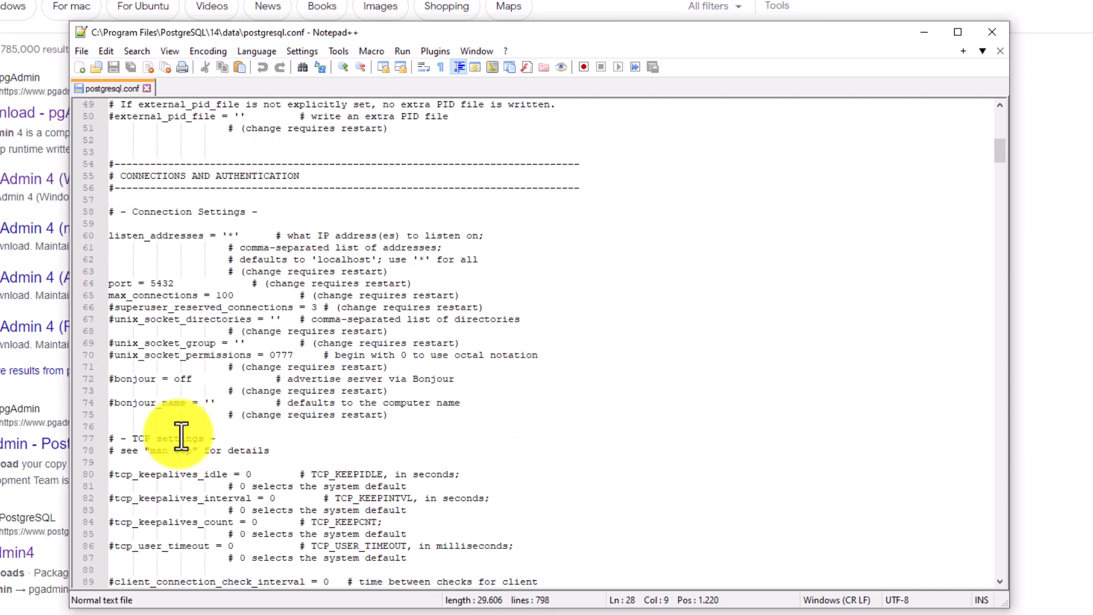
pyautogui.click(159, 284)
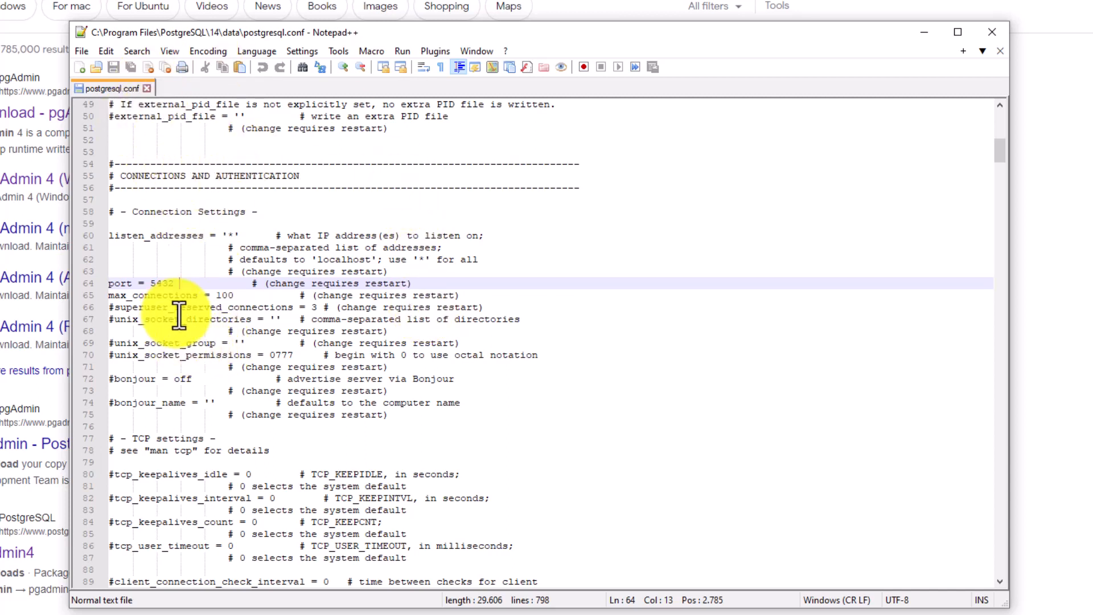
pyautogui.click(147, 89)
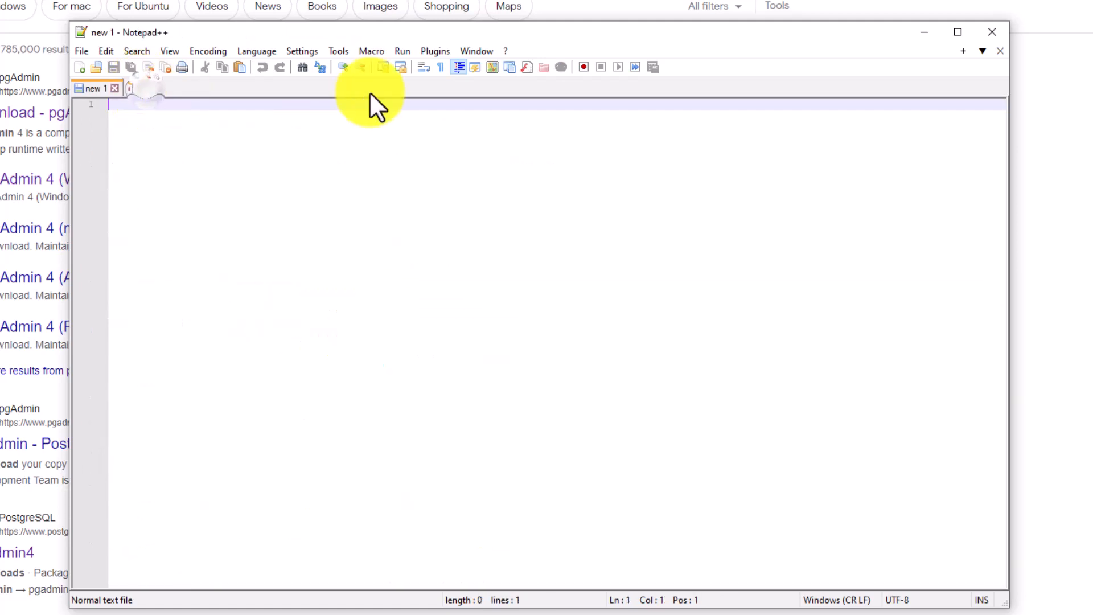
pyautogui.click(999, 27)
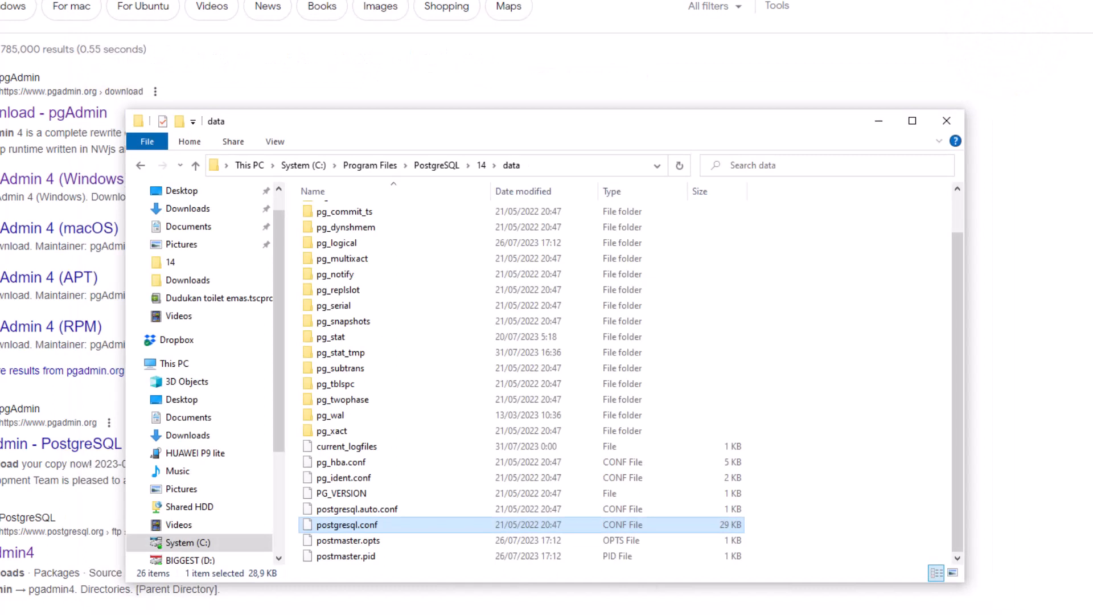
# - Go to the pgadmin folder under AppData\Roaming in the Windows user's profile folder on drive C
pyautogui.click(306, 164)
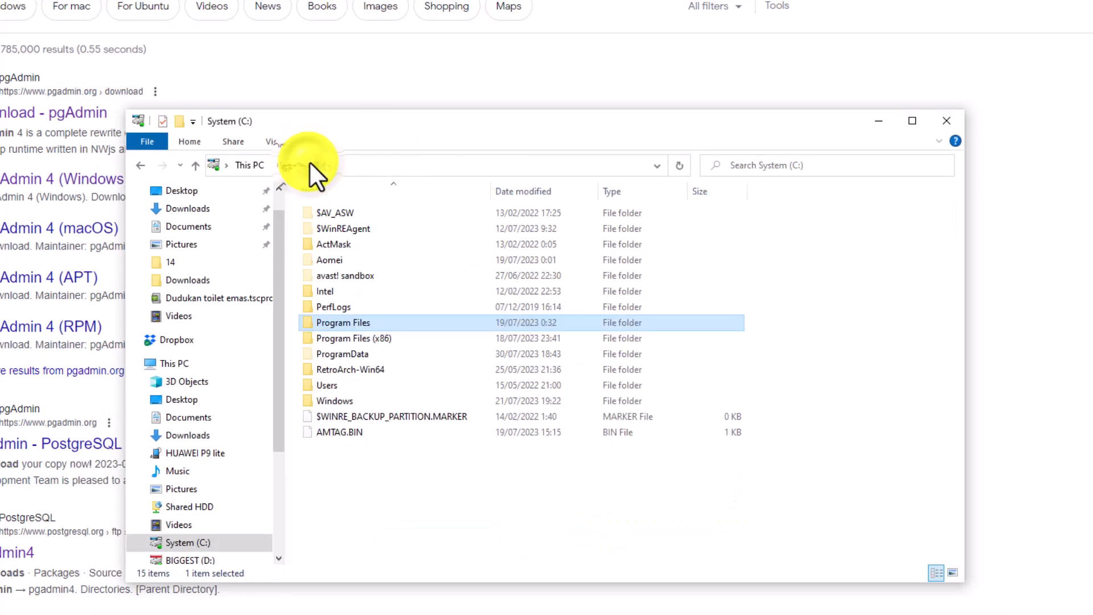
pyautogui.doubleClick(333, 387)
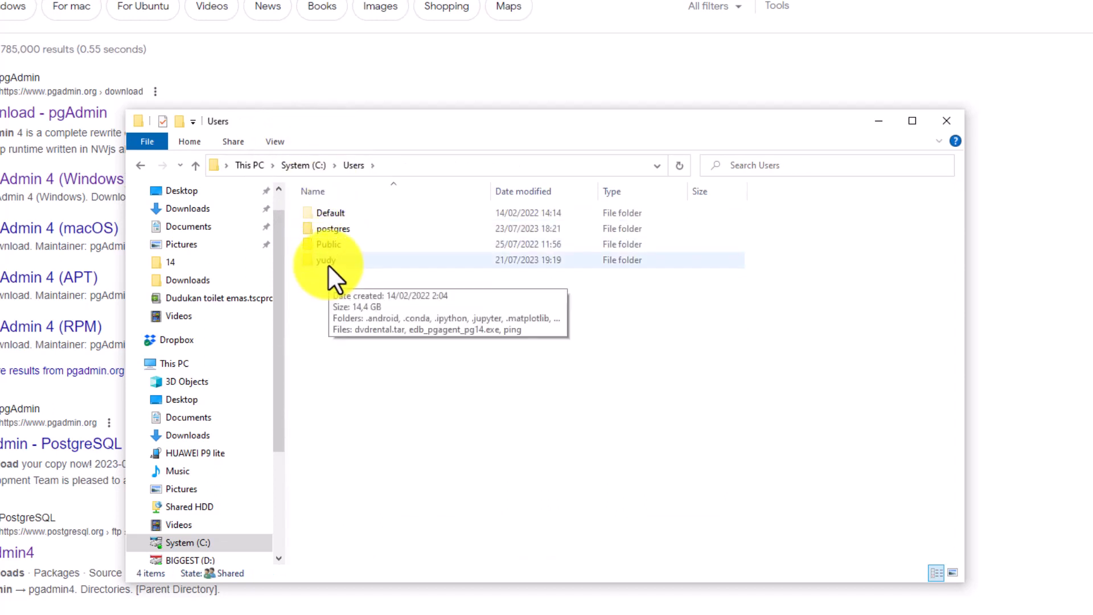
pyautogui.doubleClick(328, 263)
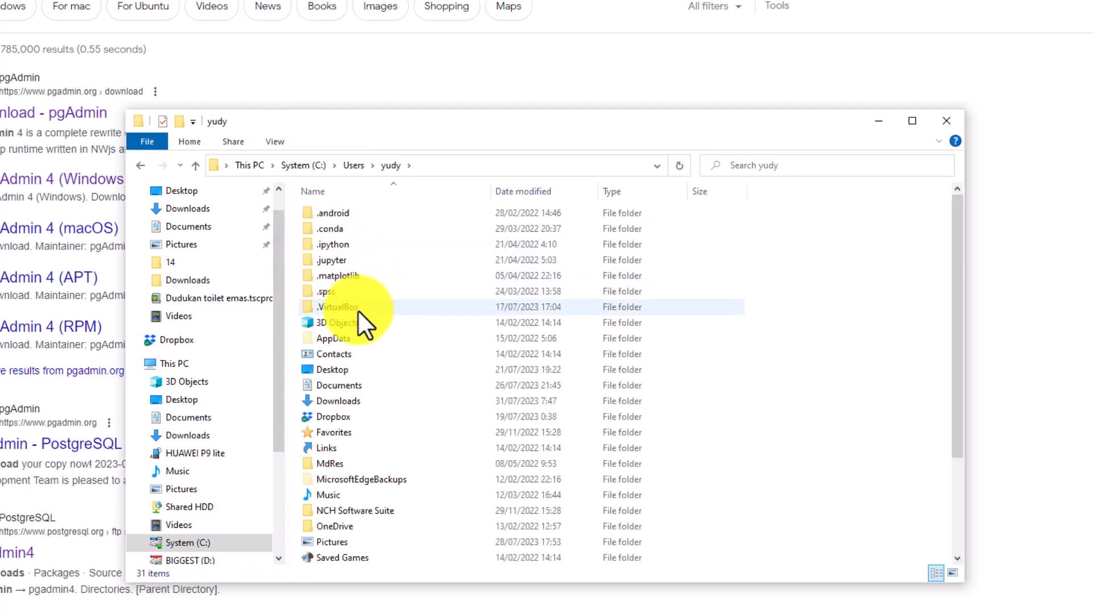
pyautogui.doubleClick(340, 337)
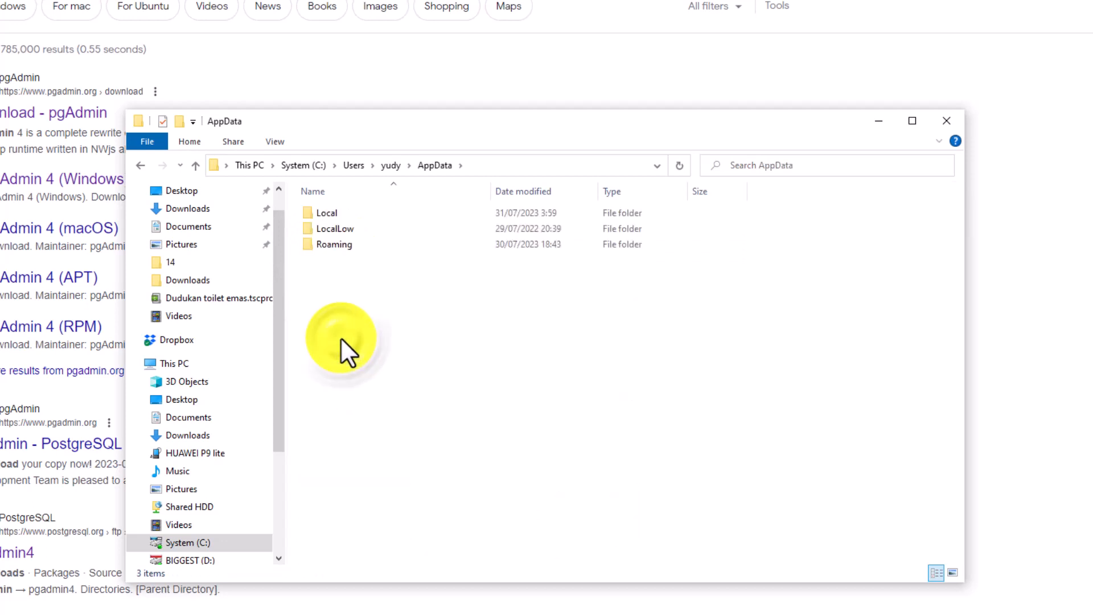
pyautogui.doubleClick(333, 242)
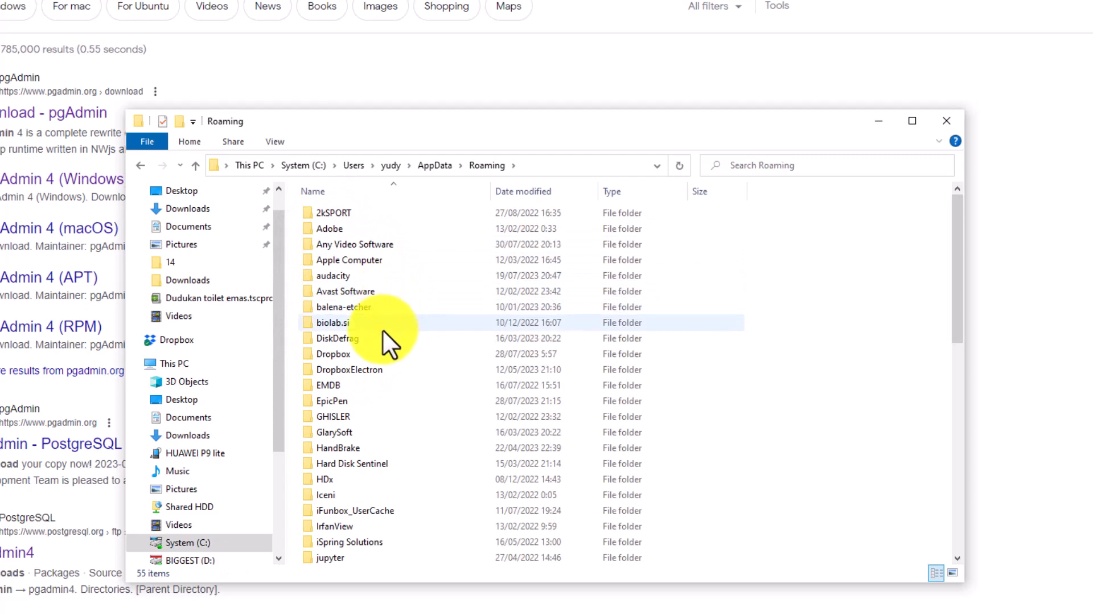
pyautogui.click(395, 360)
pyautogui.scroll(-8, 395, 360)
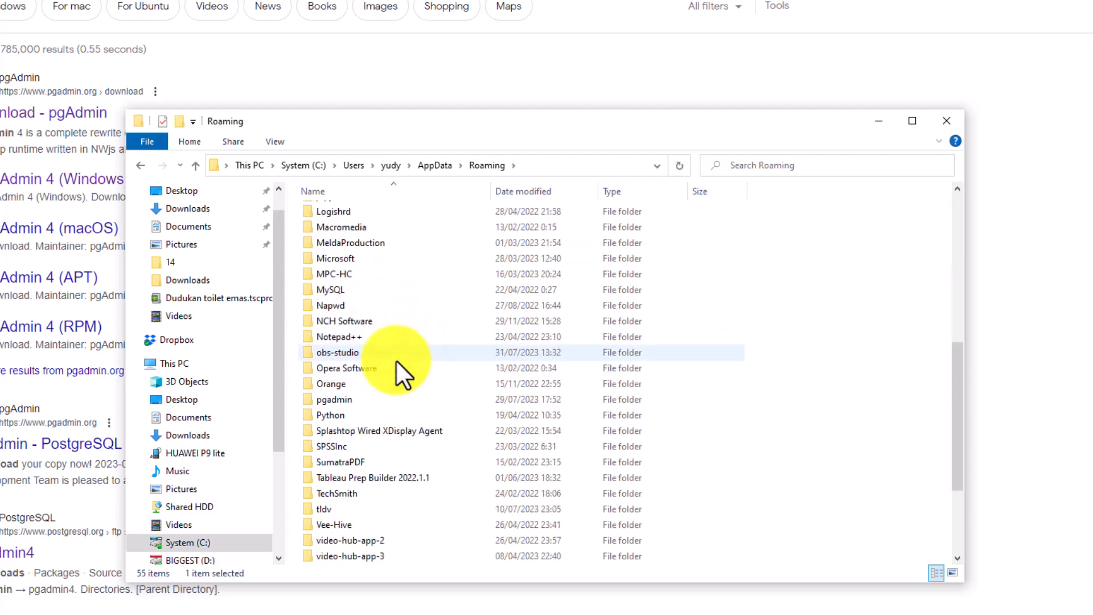
pyautogui.click(370, 399)
pyautogui.doubleClick(370, 398)
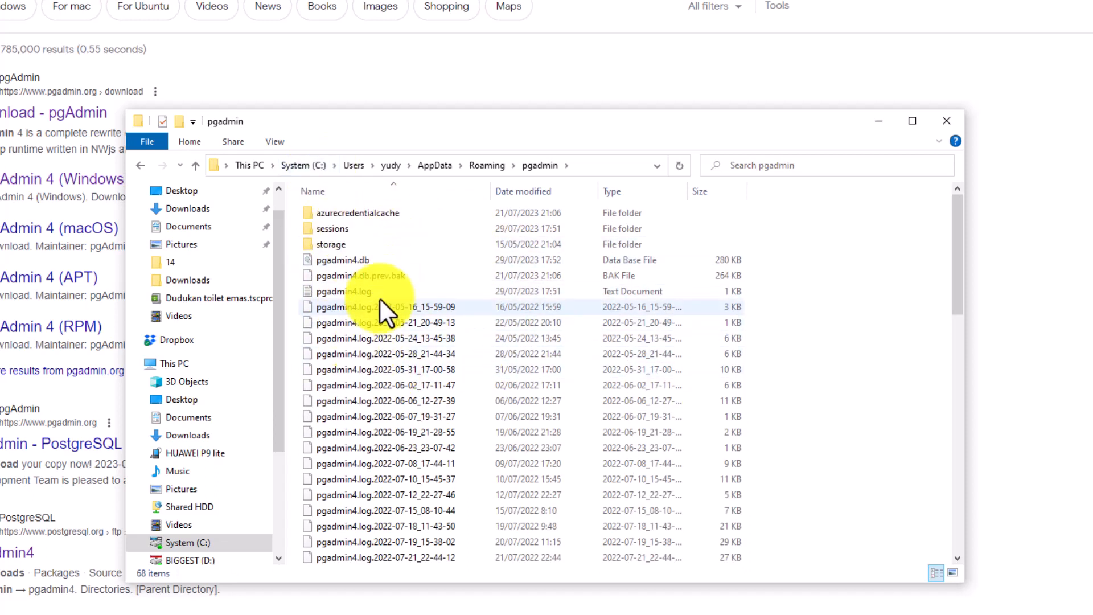
# - Open pgadmin4.log, read its logged entries, and close the file
pyautogui.click(346, 290)
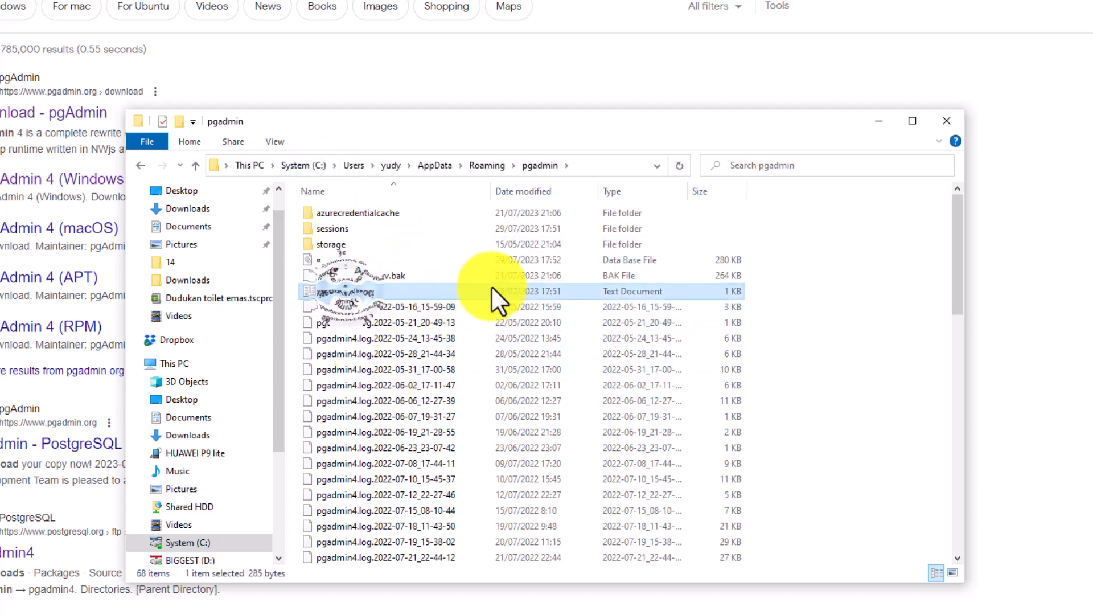
pyautogui.doubleClick(385, 287)
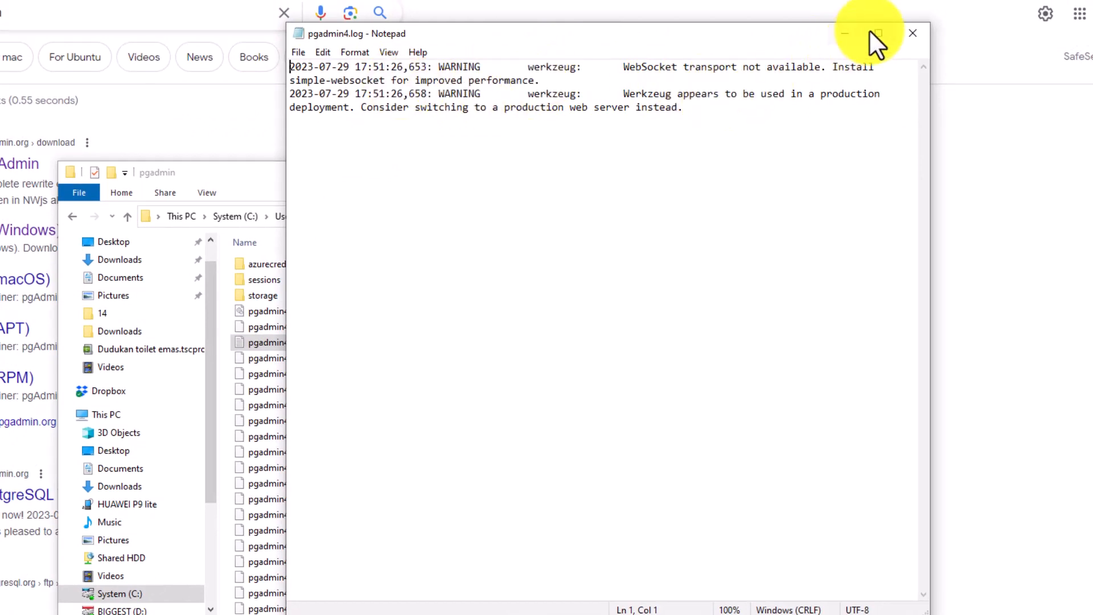
pyautogui.click(907, 34)
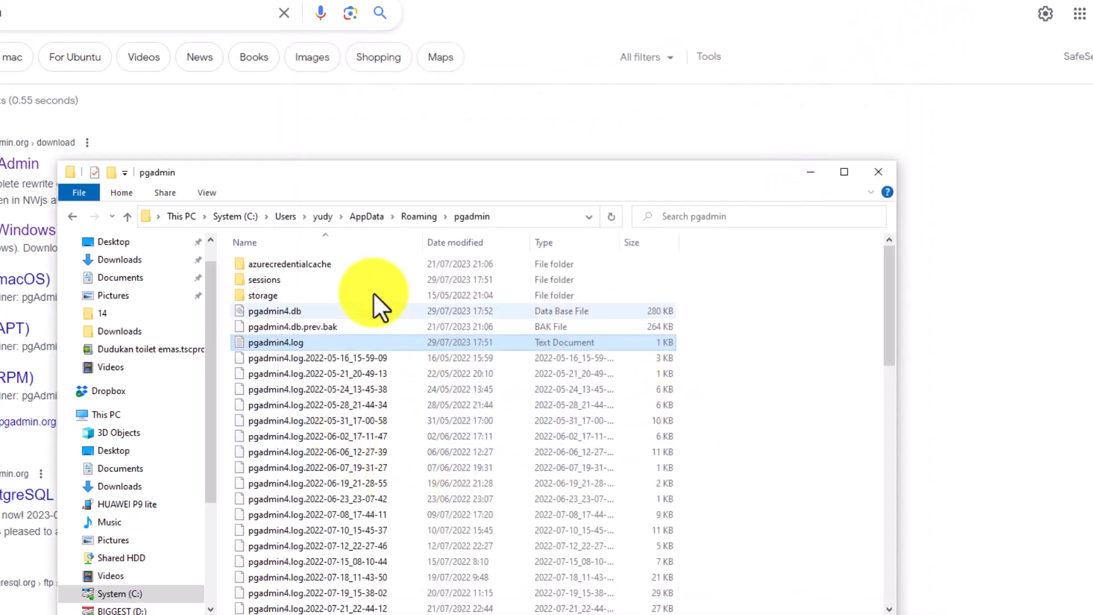
# - Open runtime_config.json from the pgadmin folder in Notepad++, examine the portNo setting, and close the file and Notepad++
pyautogui.scroll(-15, 433, 369)
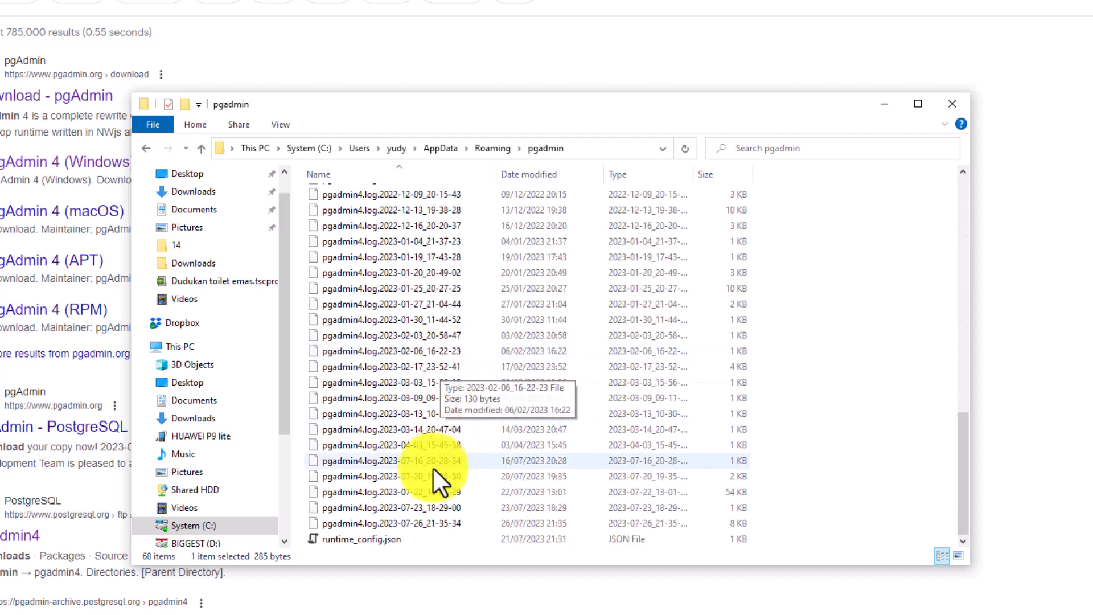
pyautogui.click(361, 541)
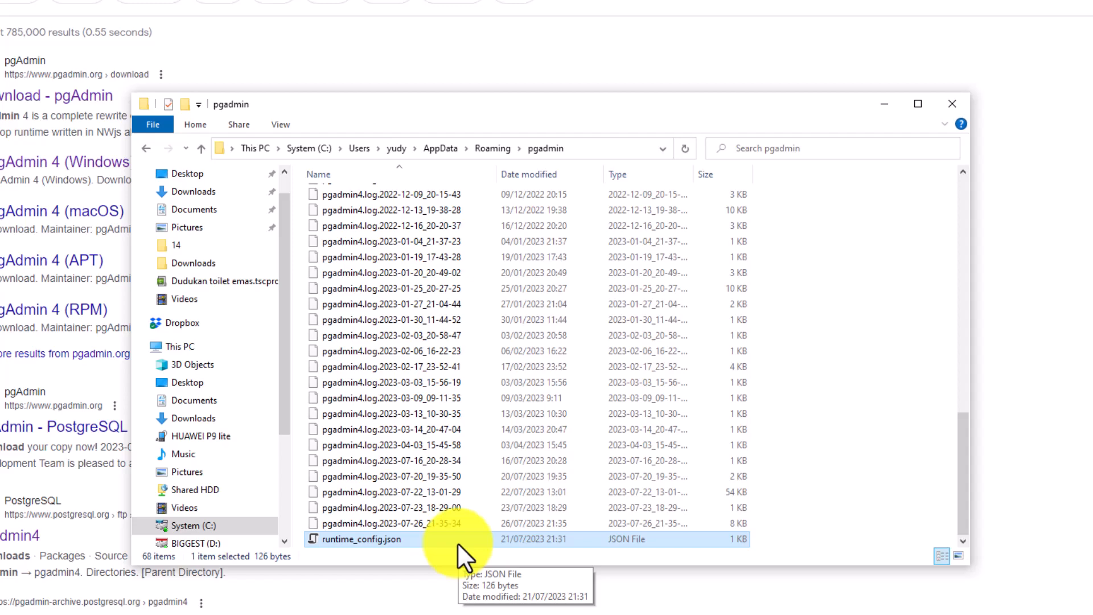
pyautogui.rightClick(413, 539)
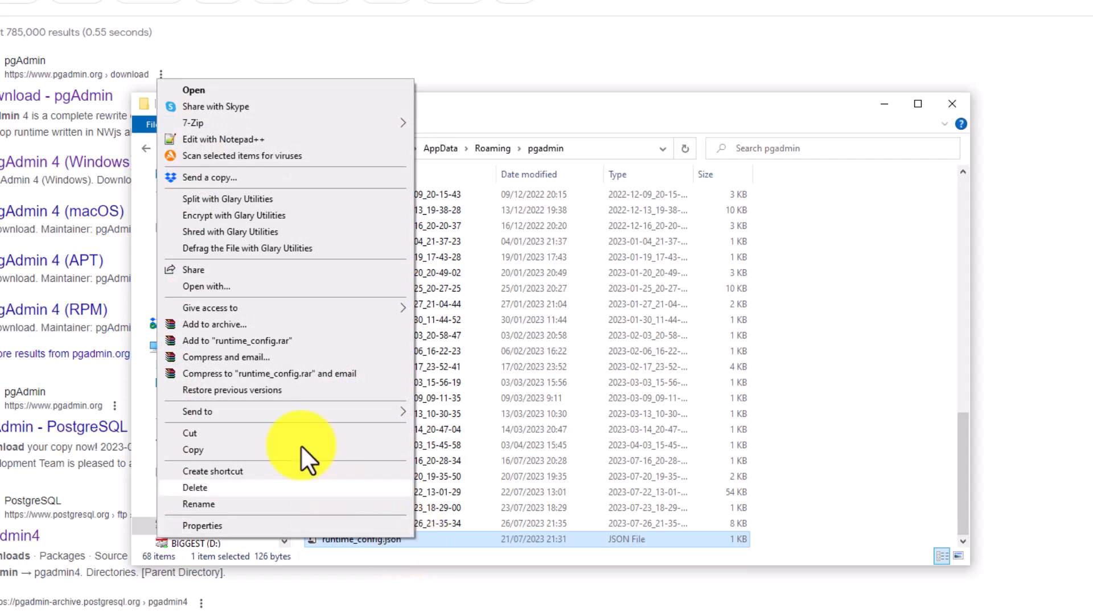
pyautogui.click(239, 134)
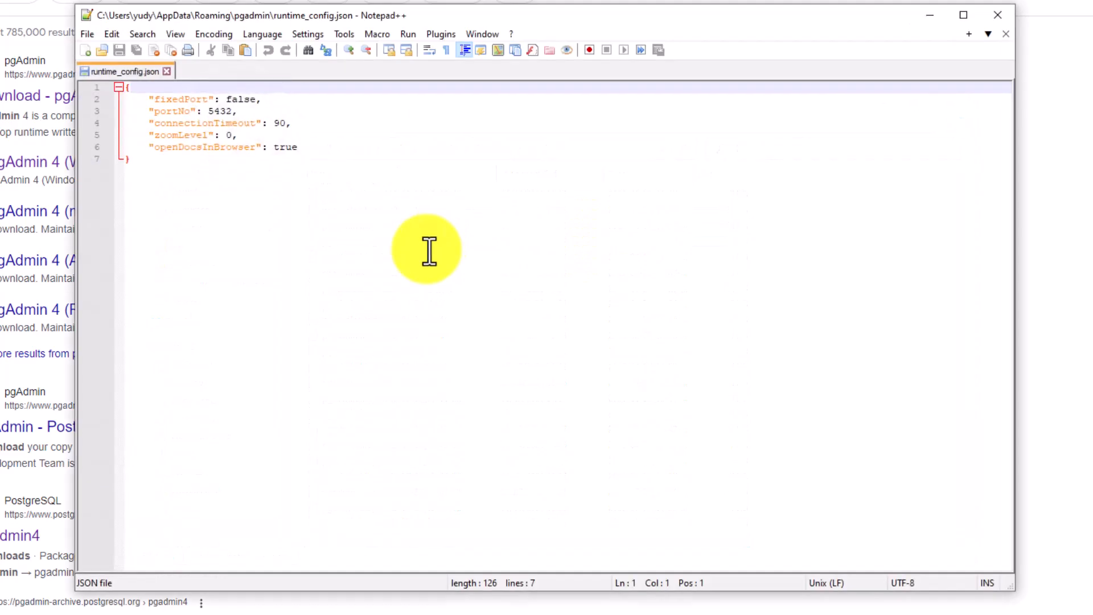
pyautogui.click(234, 112)
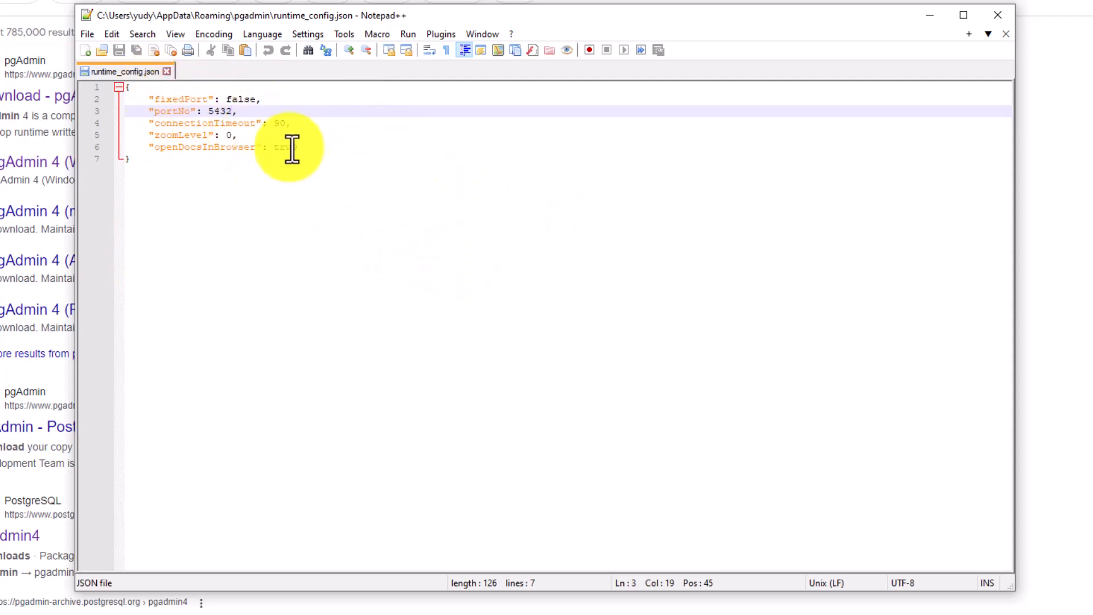
pyautogui.click(165, 71)
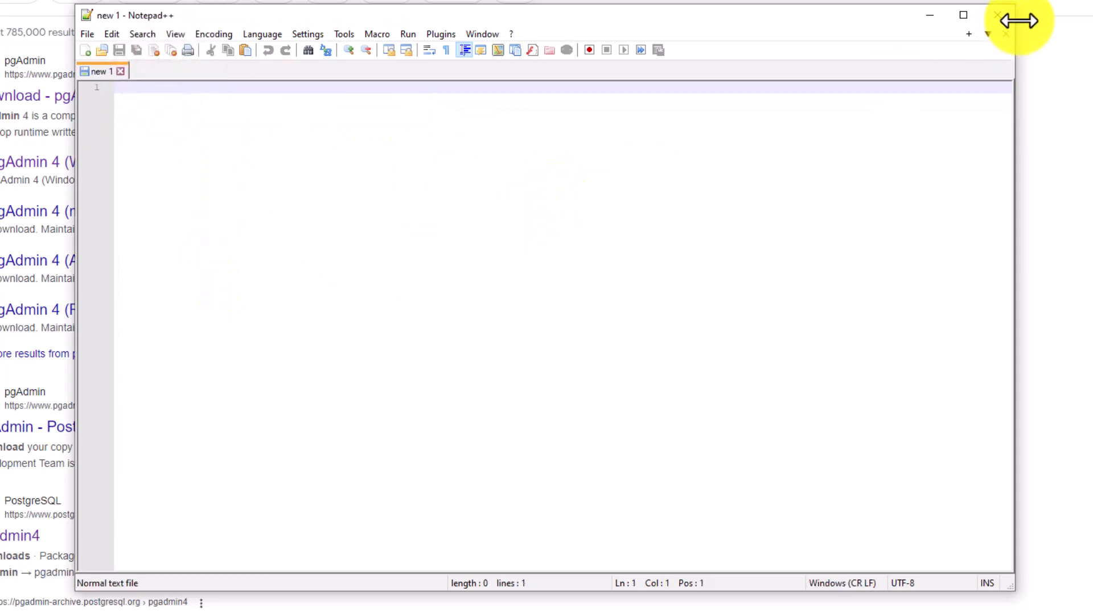
pyautogui.click(997, 14)
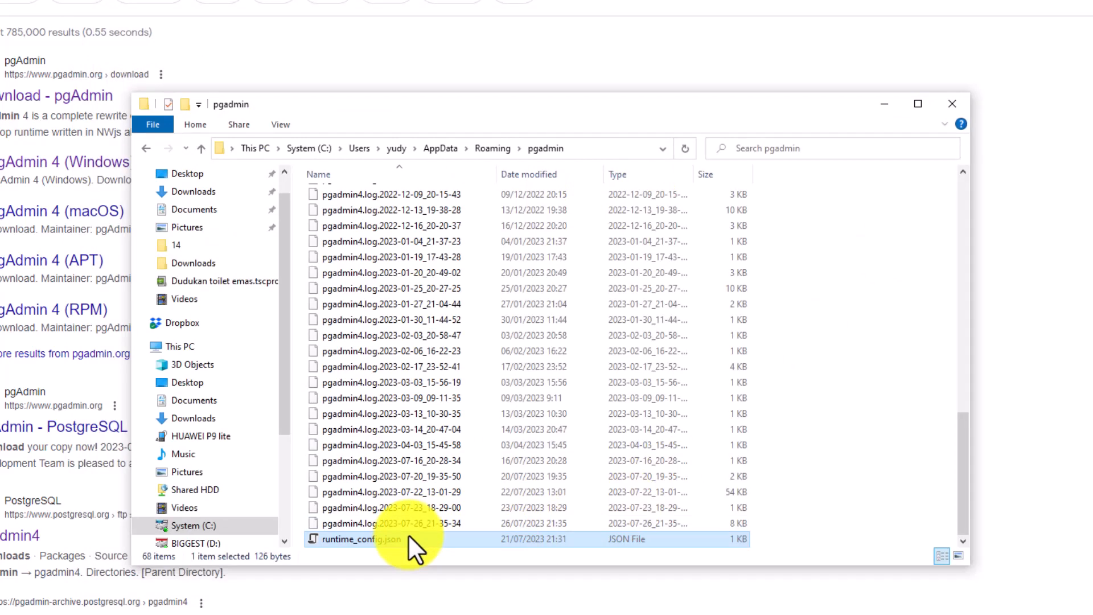
# - Reopen runtime_config.json in Notepad++ and set portNo to 5050
pyautogui.rightClick(390, 537)
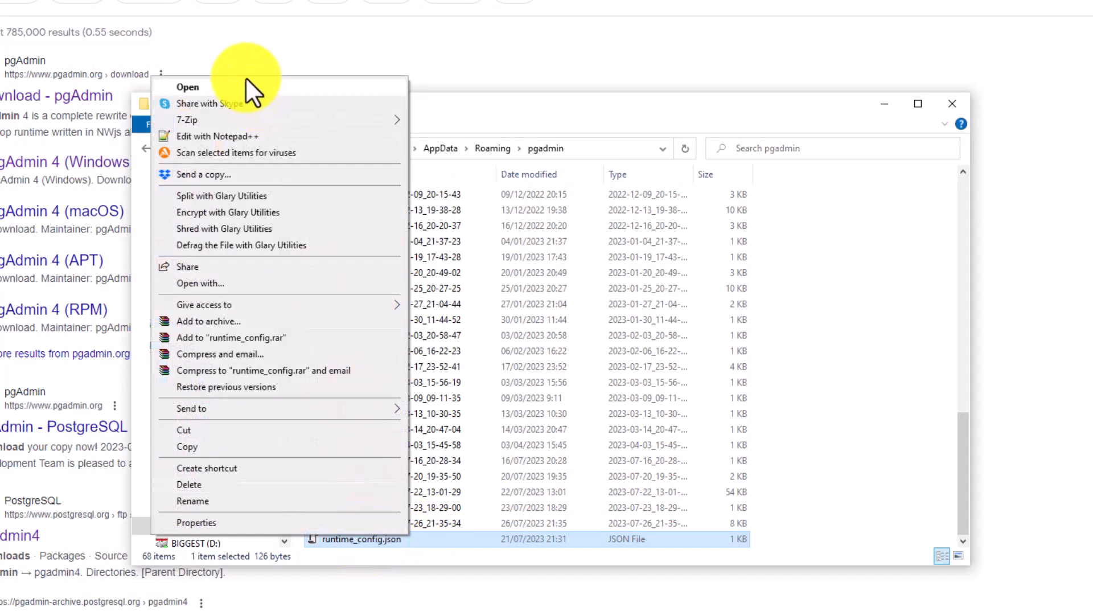
pyautogui.click(219, 139)
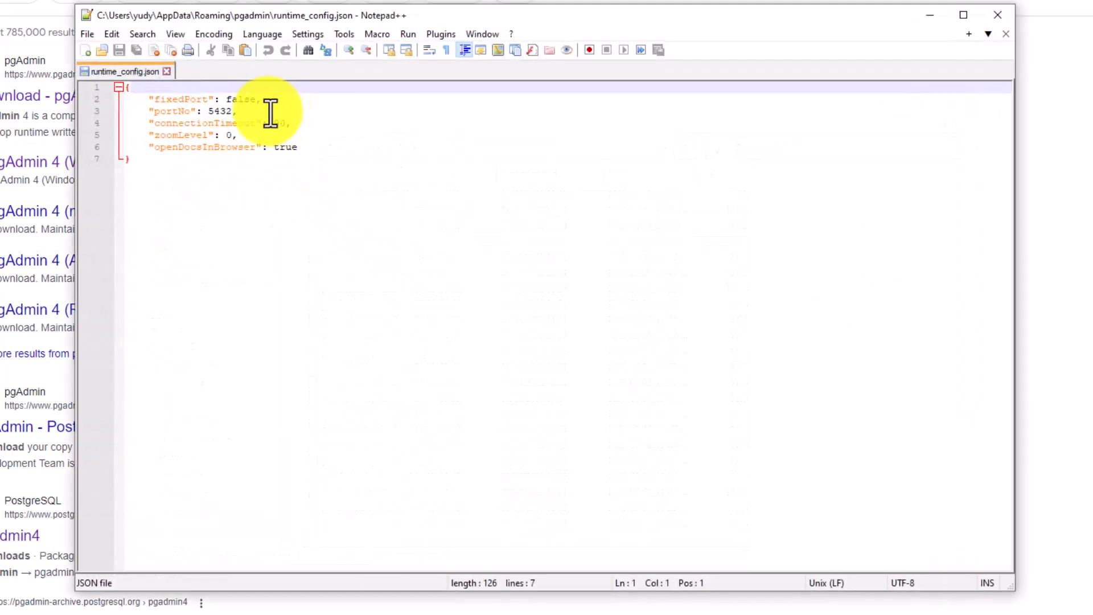
pyautogui.click(219, 111)
pyautogui.press('Left')
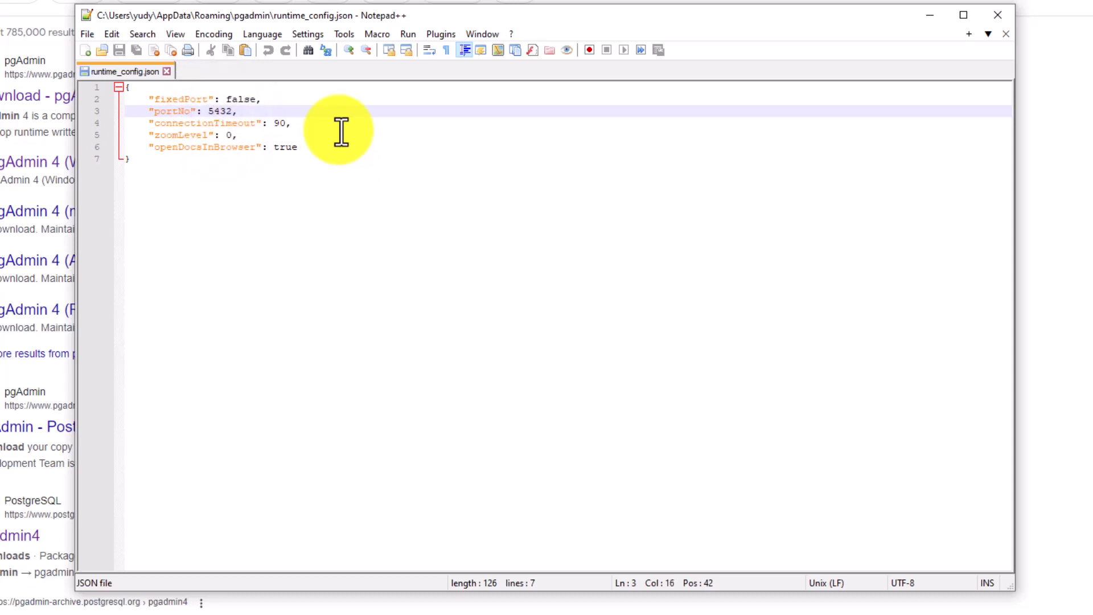
pyautogui.hotkey('shift', 'Right')
pyautogui.hotkey('shift', 'Right')
pyautogui.hotkey('shift', 'Right')
pyautogui.write('050')
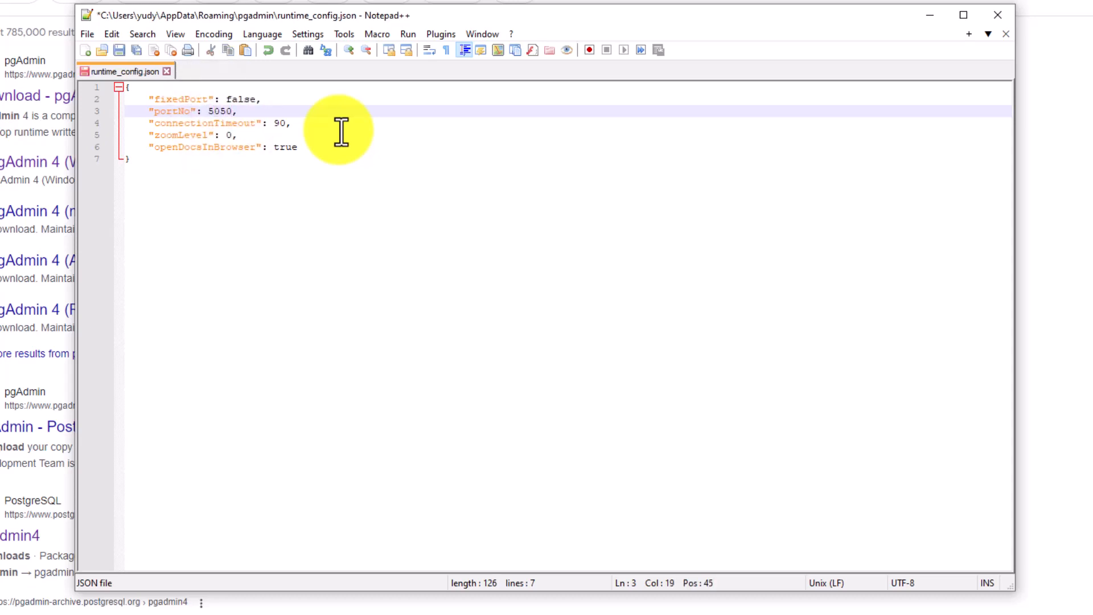
# - Set portNo to 5432 in runtime_config.json, save the file, and close it and Notepad++
pyautogui.hotkey('shift', 'Left')
pyautogui.hotkey('shift', 'Left')
pyautogui.hotkey('shift', 'Left')
pyautogui.hotkey('shift', 'Left')
pyautogui.write('5432')
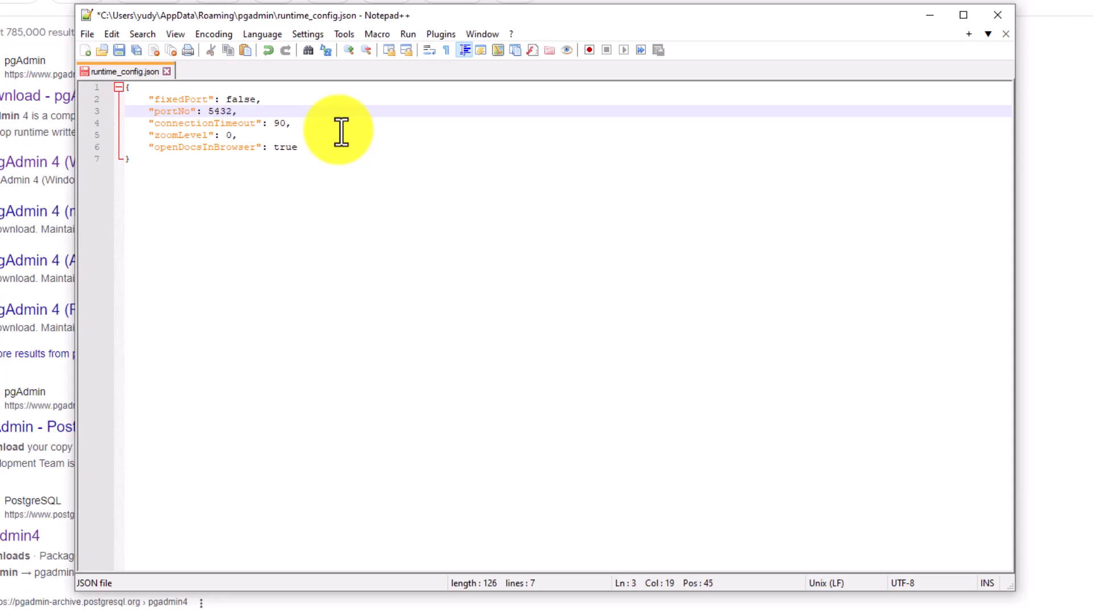
pyautogui.click(118, 50)
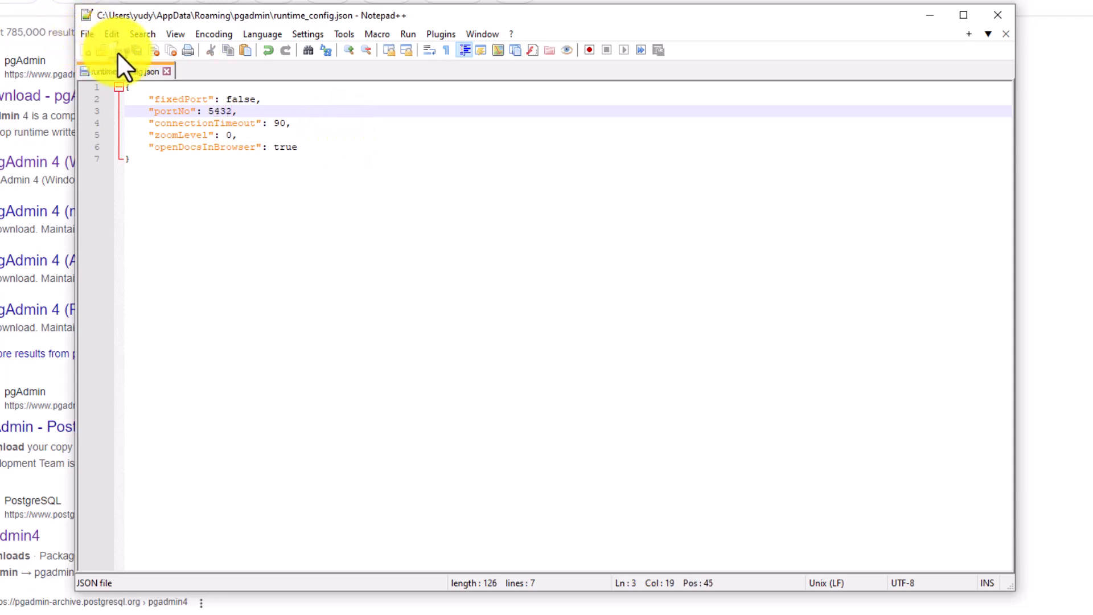
pyautogui.click(166, 71)
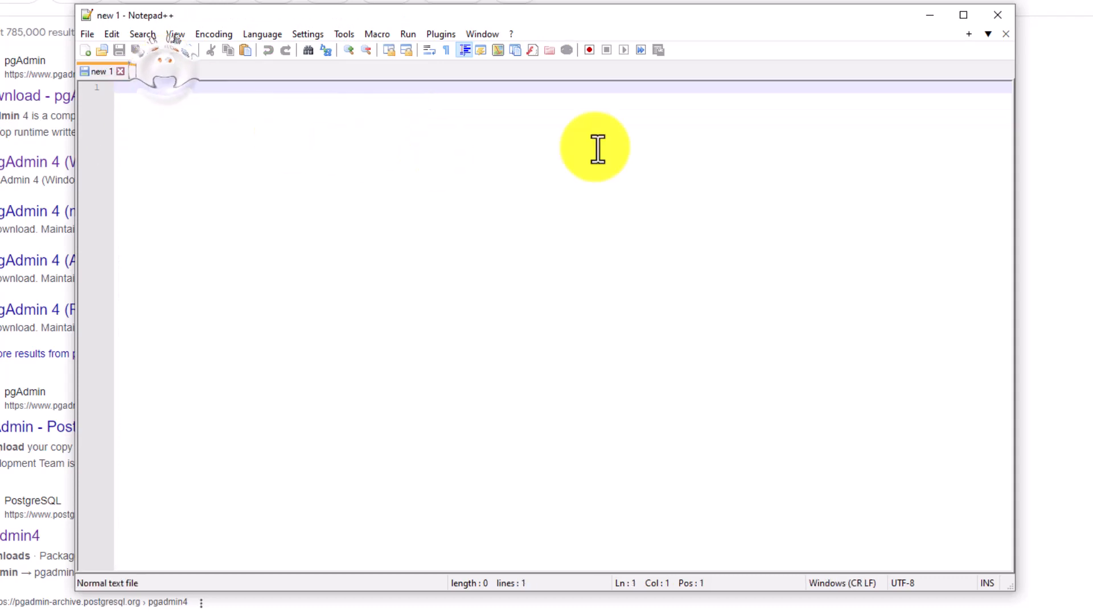
pyautogui.click(996, 15)
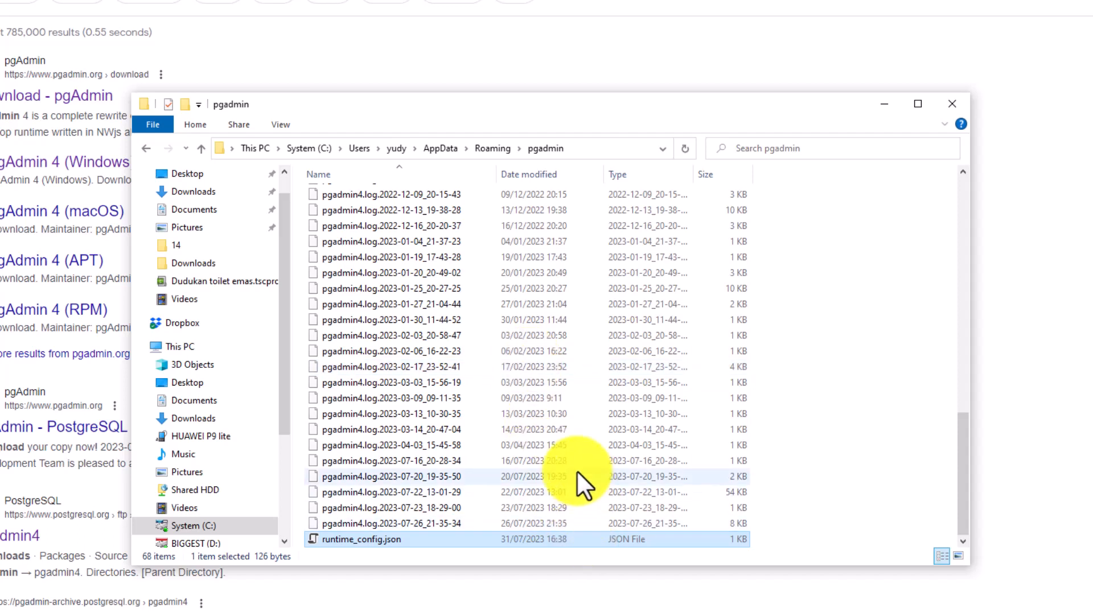
# - Launch pgAdmin 4 and expand the Servers group to list its registered servers
pyautogui.click(503, 428)
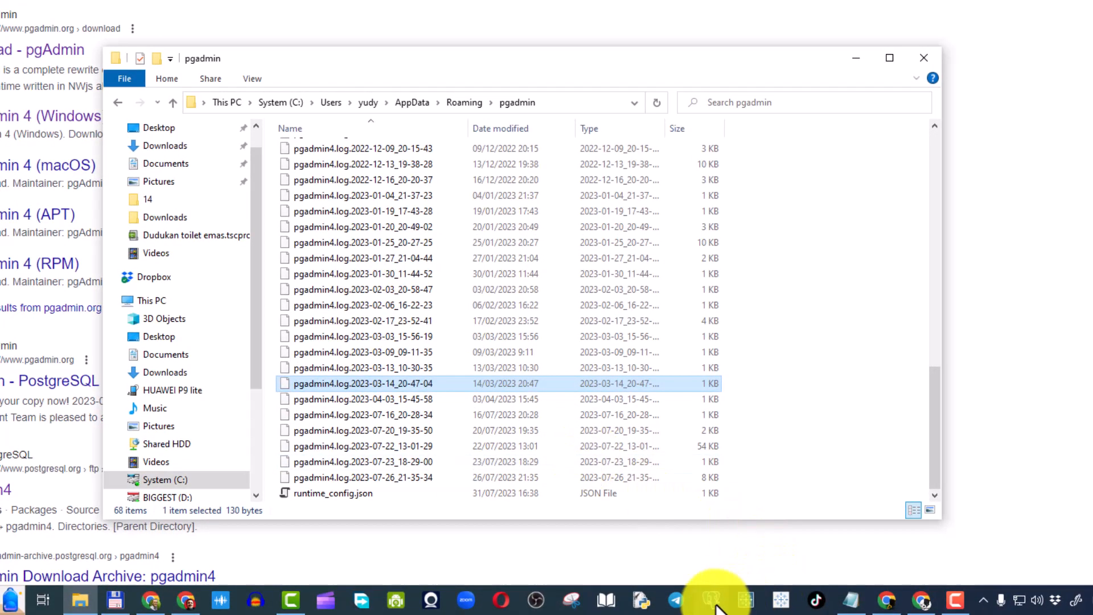
pyautogui.click(716, 603)
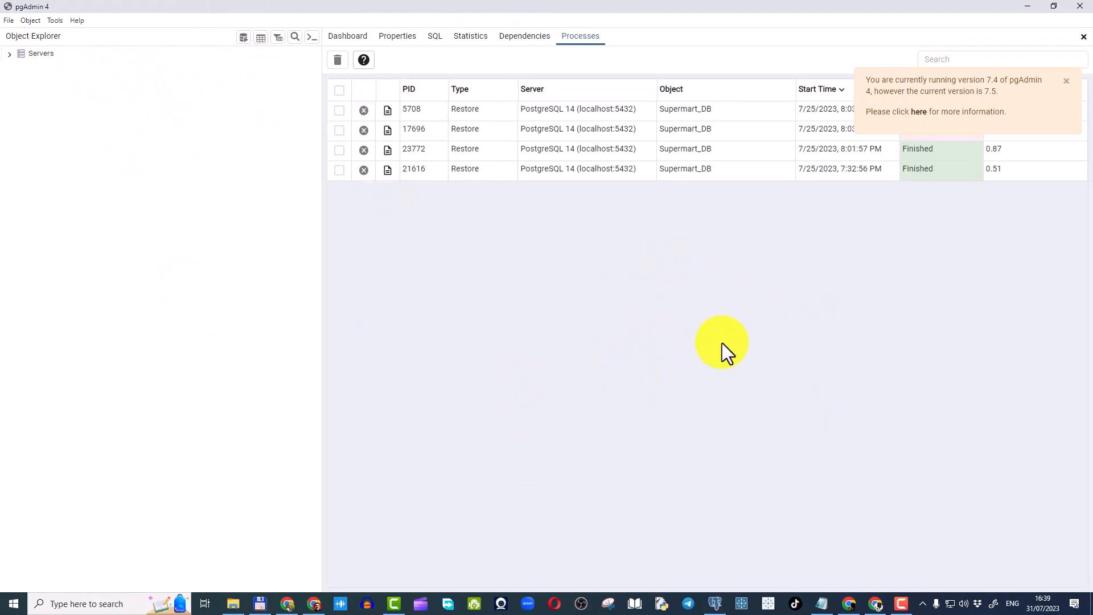
pyautogui.click(10, 53)
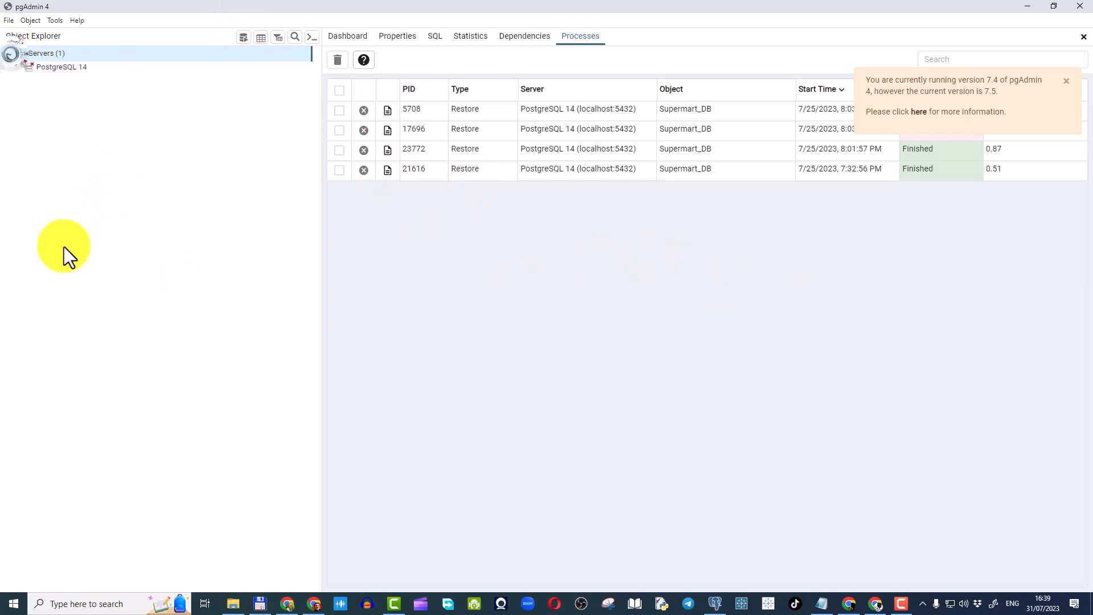